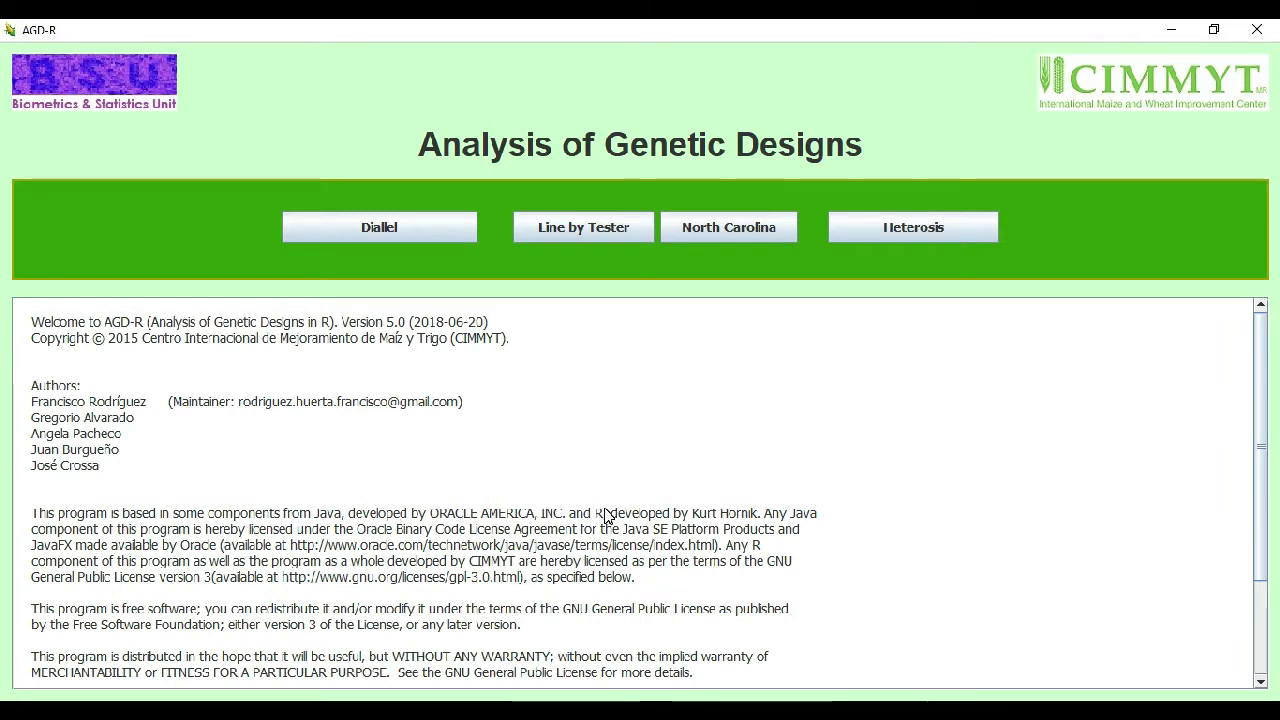
# Highlight the Java and R credit text on the AGD-R welcome screen, then clear the highlight.
pyautogui.moveTo(605, 515); pyautogui.dragTo(349, 522)
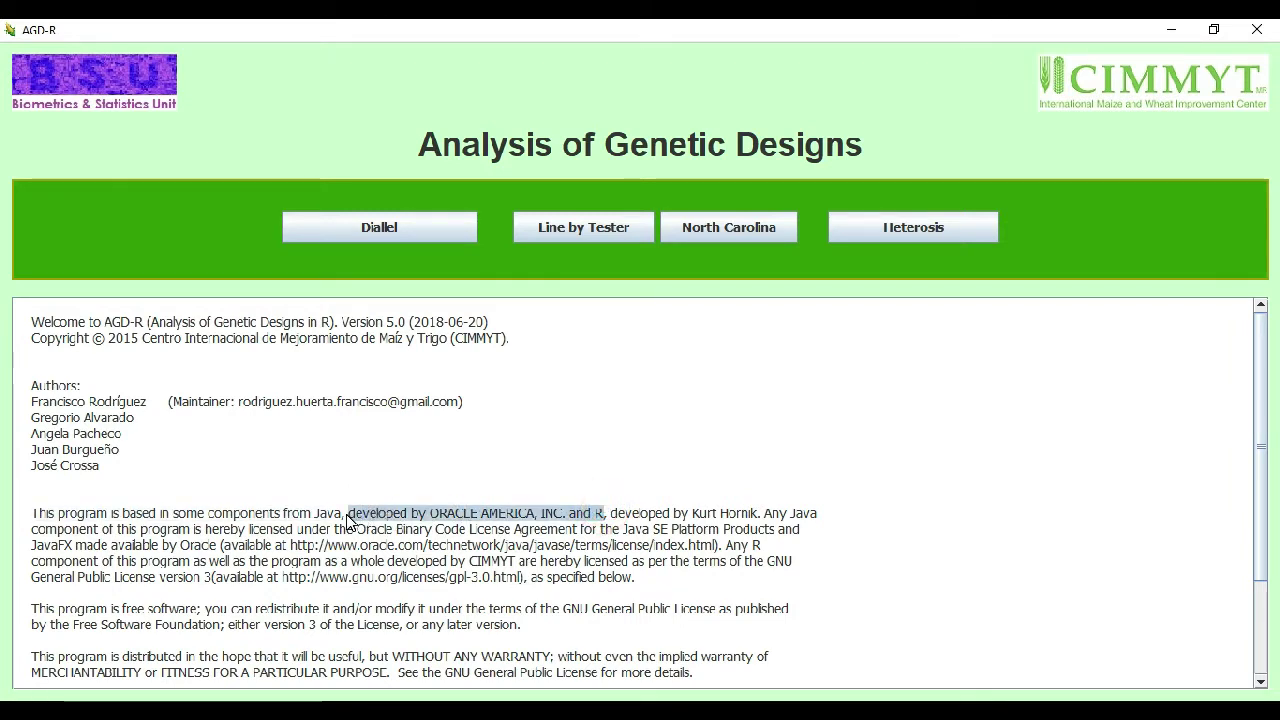
pyautogui.click(758, 436)
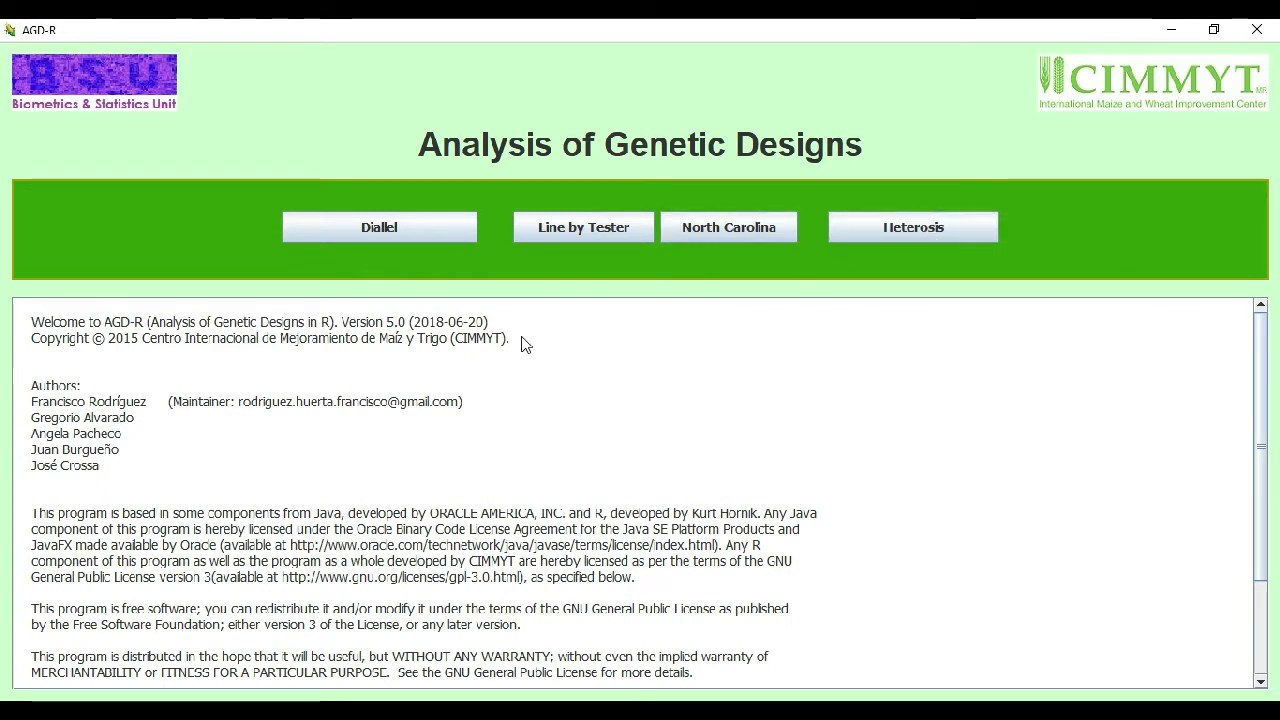
# Open the Diallel Analysis window full-screen and bring the DIALLEL FORMAT DATA workbook forward.
pyautogui.click(410, 235)
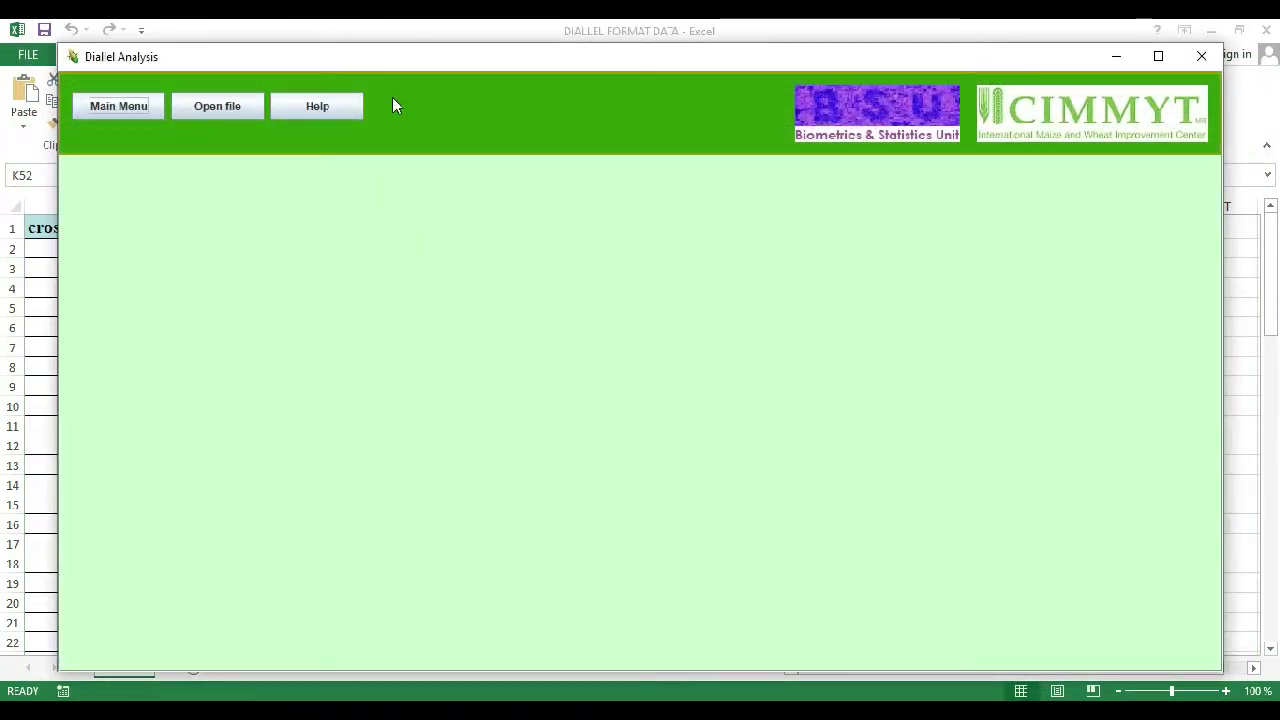
pyautogui.click(1170, 58)
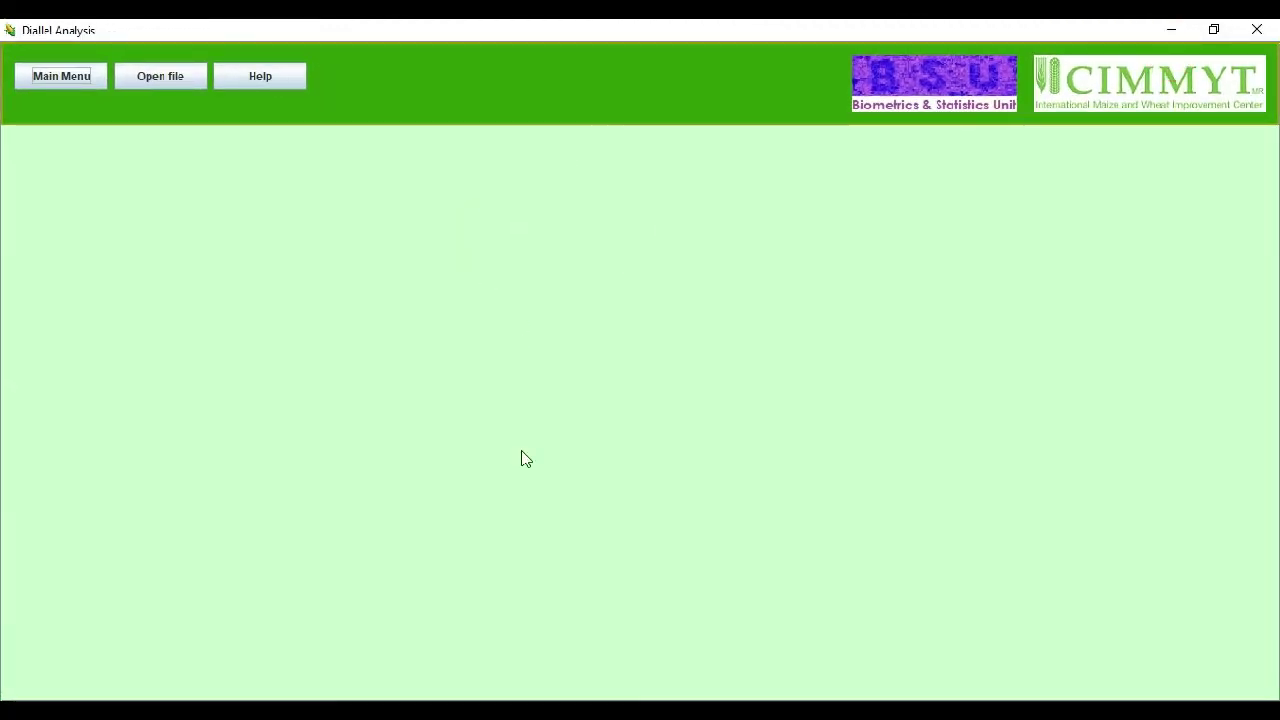
pyautogui.click(484, 680)
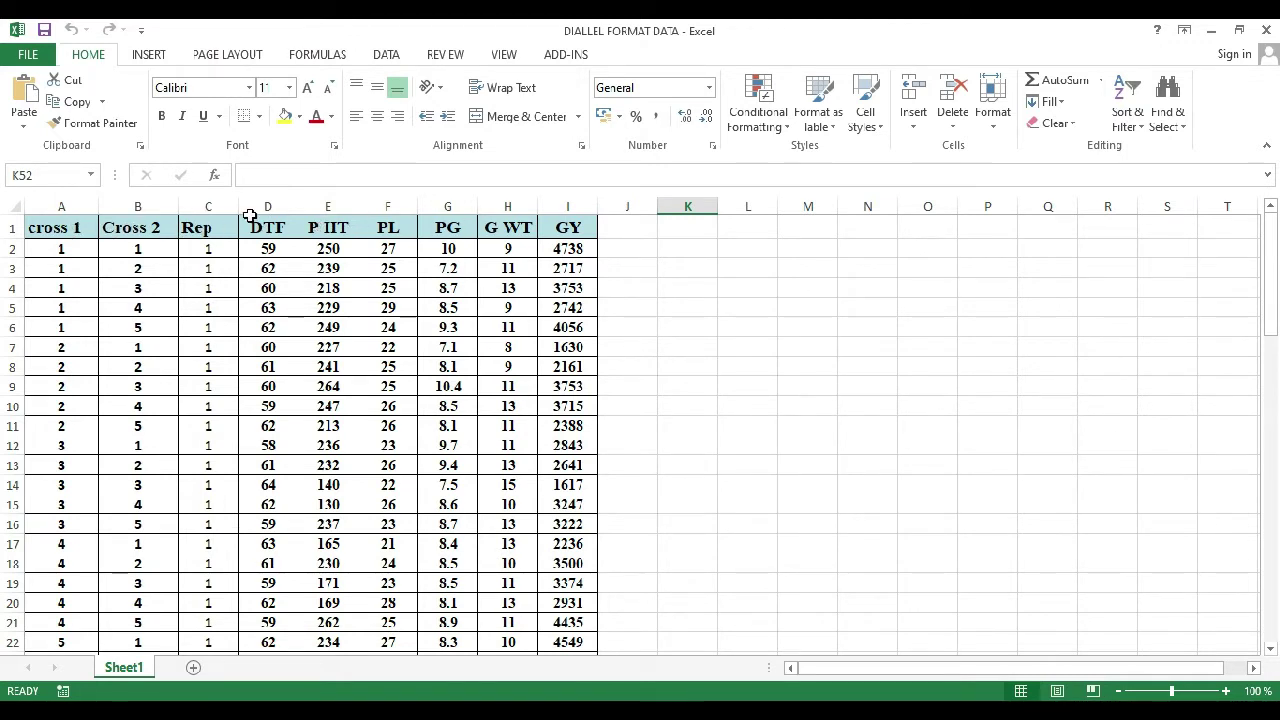
pyautogui.moveTo(262, 207); pyautogui.dragTo(570, 220)
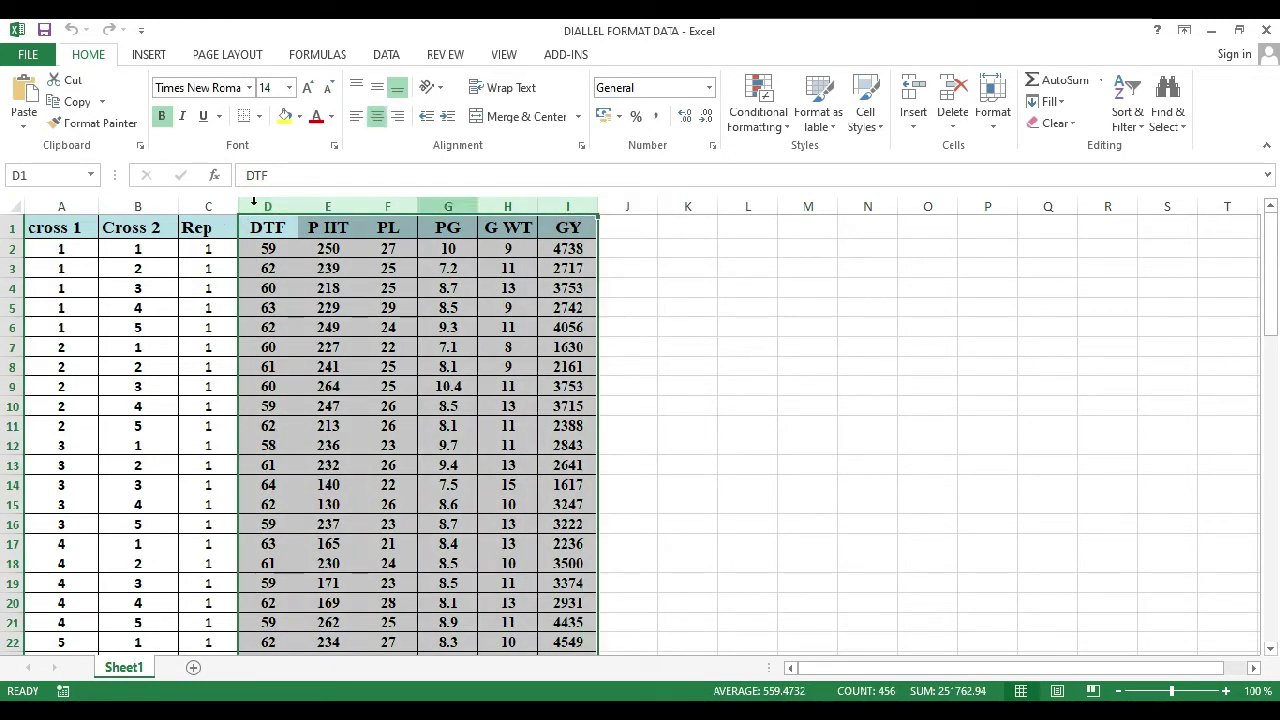
pyautogui.click(62, 205)
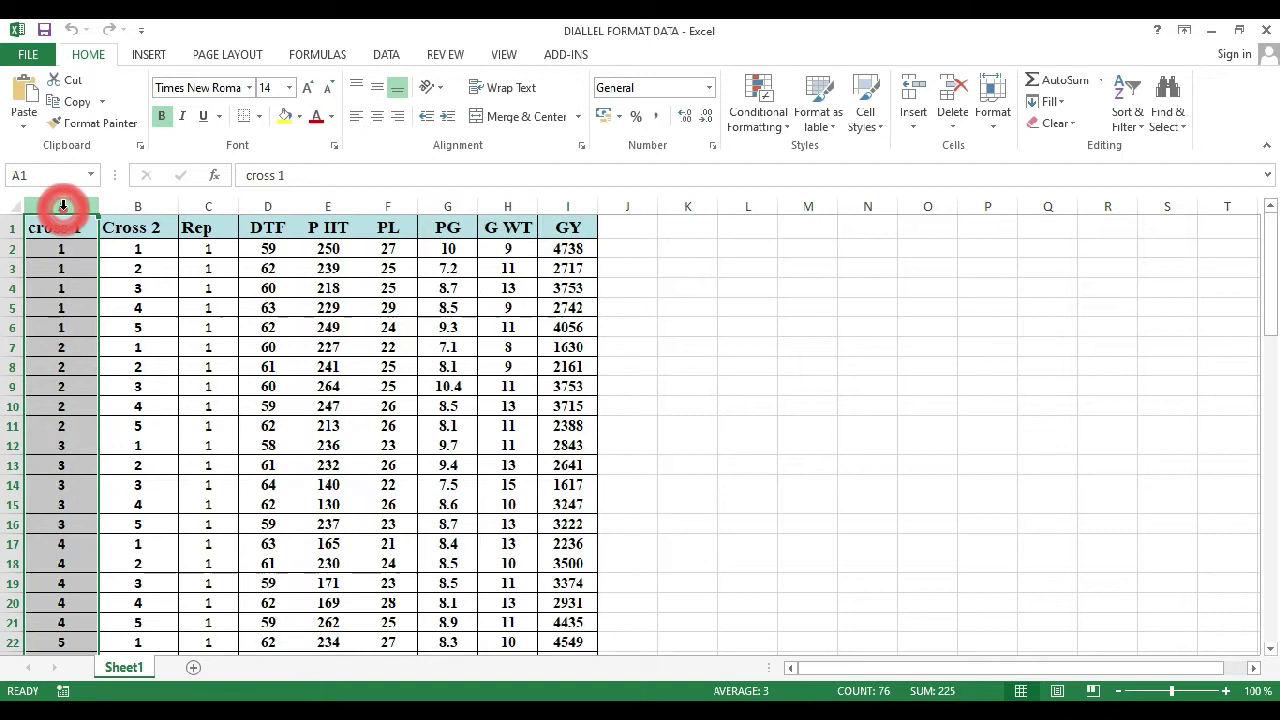
pyautogui.click(152, 200)
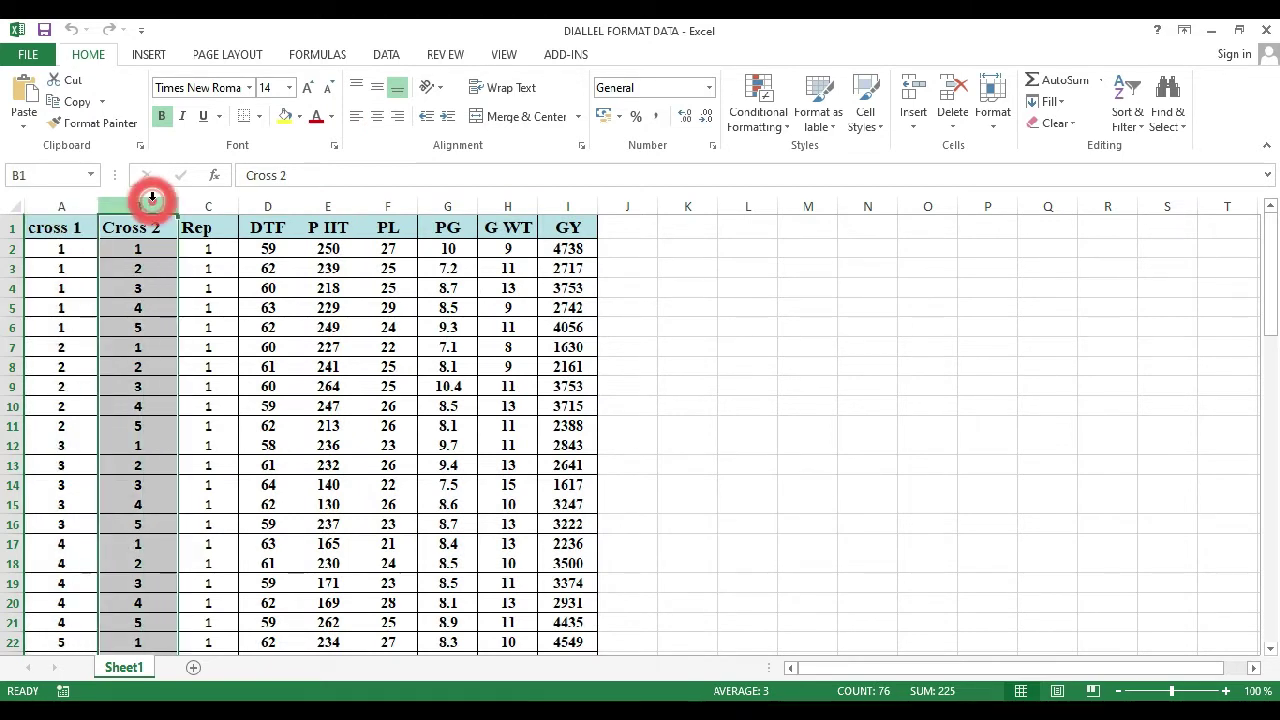
pyautogui.click(211, 205)
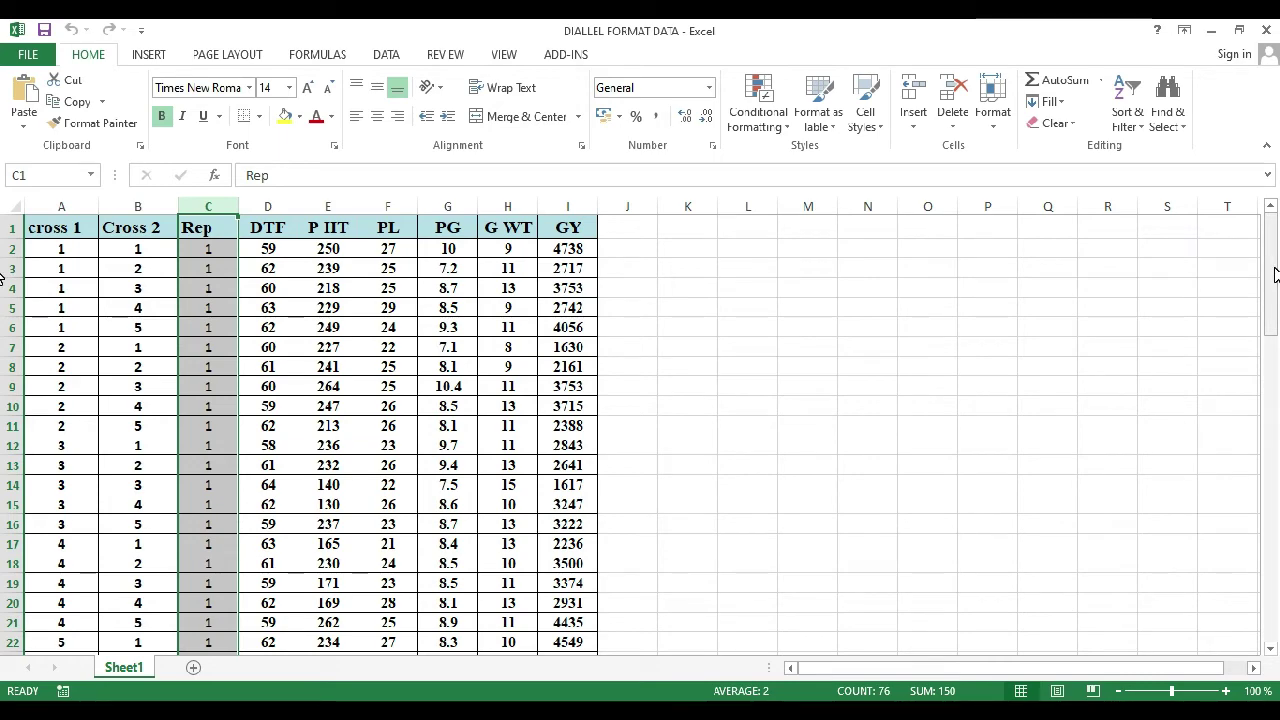
pyautogui.moveTo(1270, 266)
pyautogui.mouseDown()
pyautogui.moveTo(1271, 564)
pyautogui.moveTo(1274, 251)
pyautogui.mouseUp()
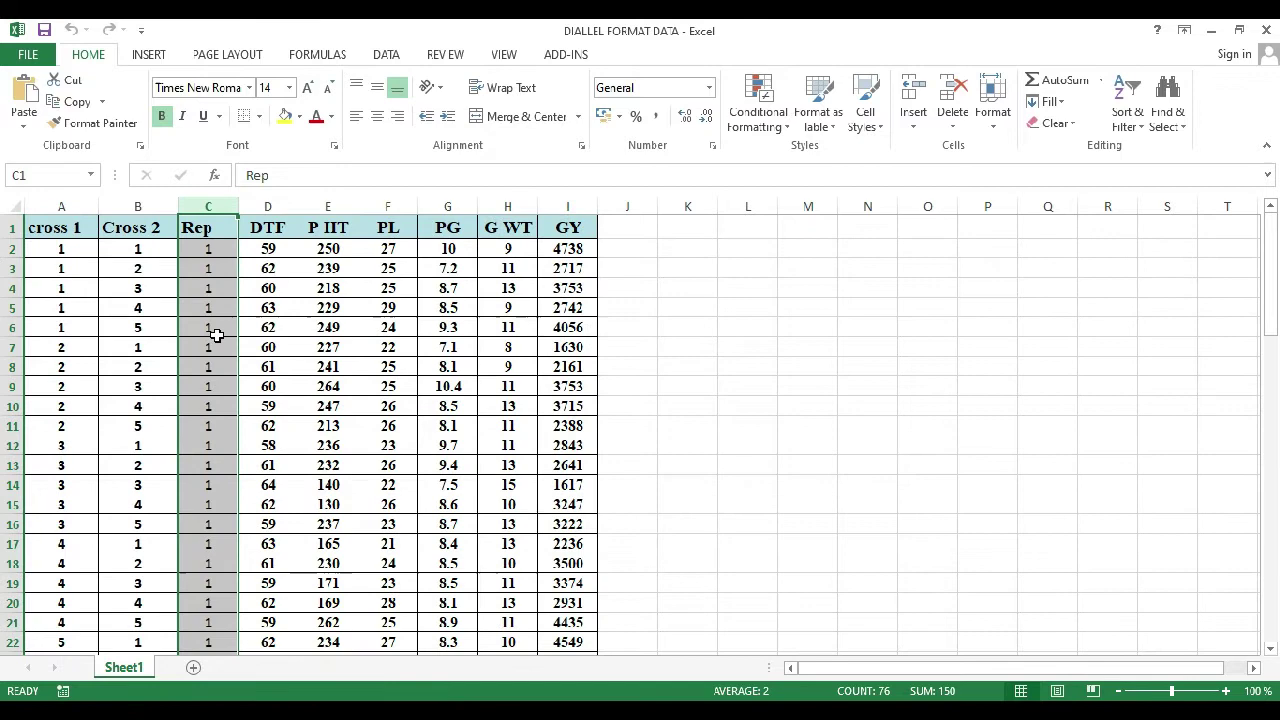
pyautogui.click(121, 271)
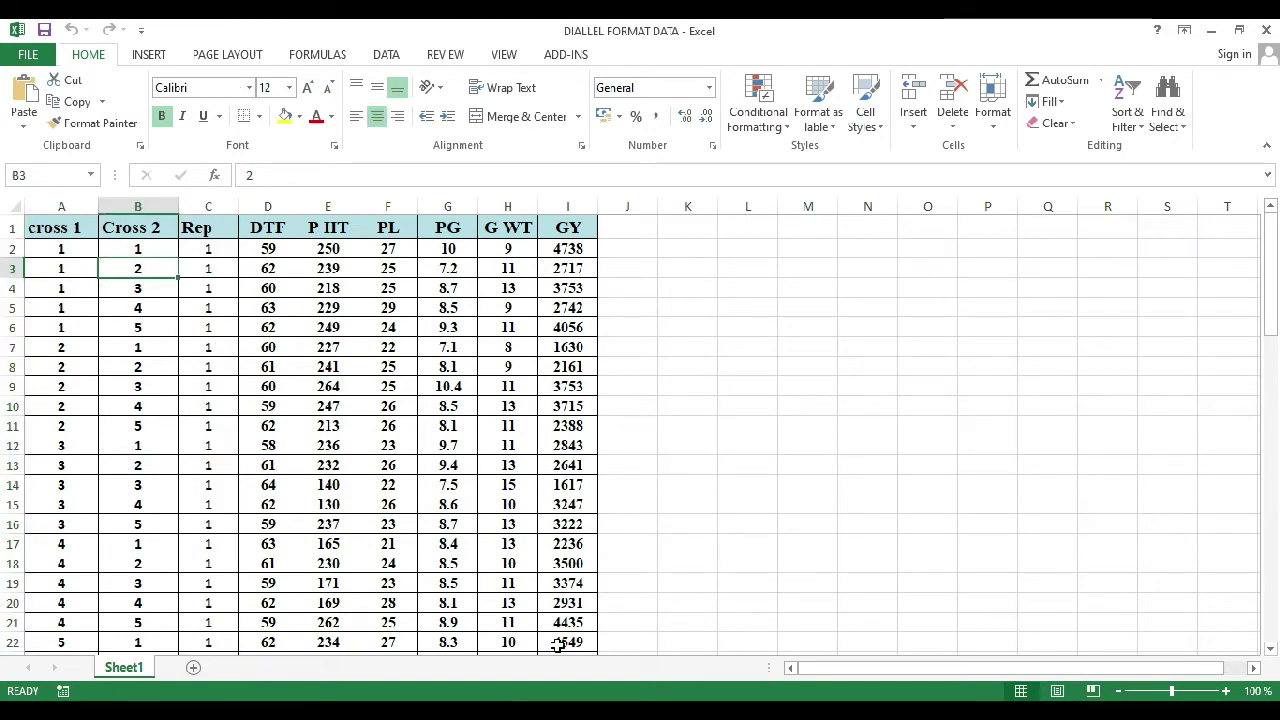
# Browse to the pearl millet F1 crosses folder and choose DIALLEL FORMAT DATA.xlsx as the data file.
pyautogui.click(576, 712)
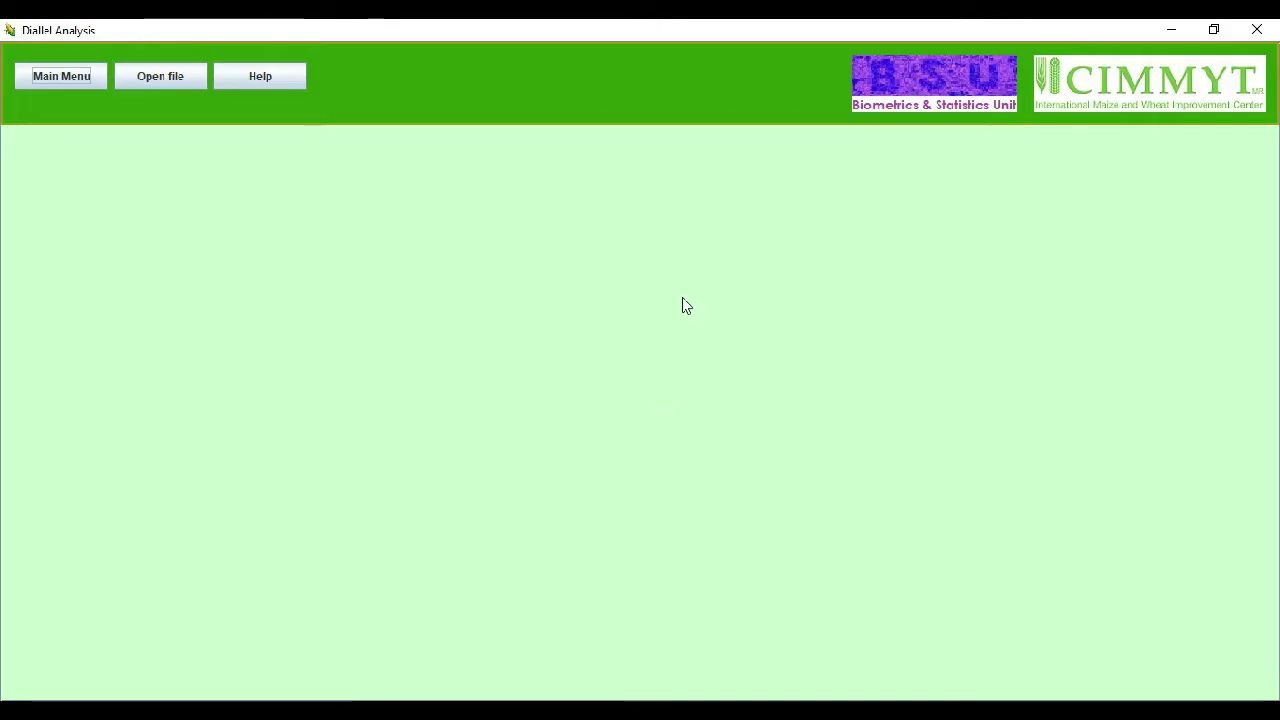
pyautogui.click(178, 78)
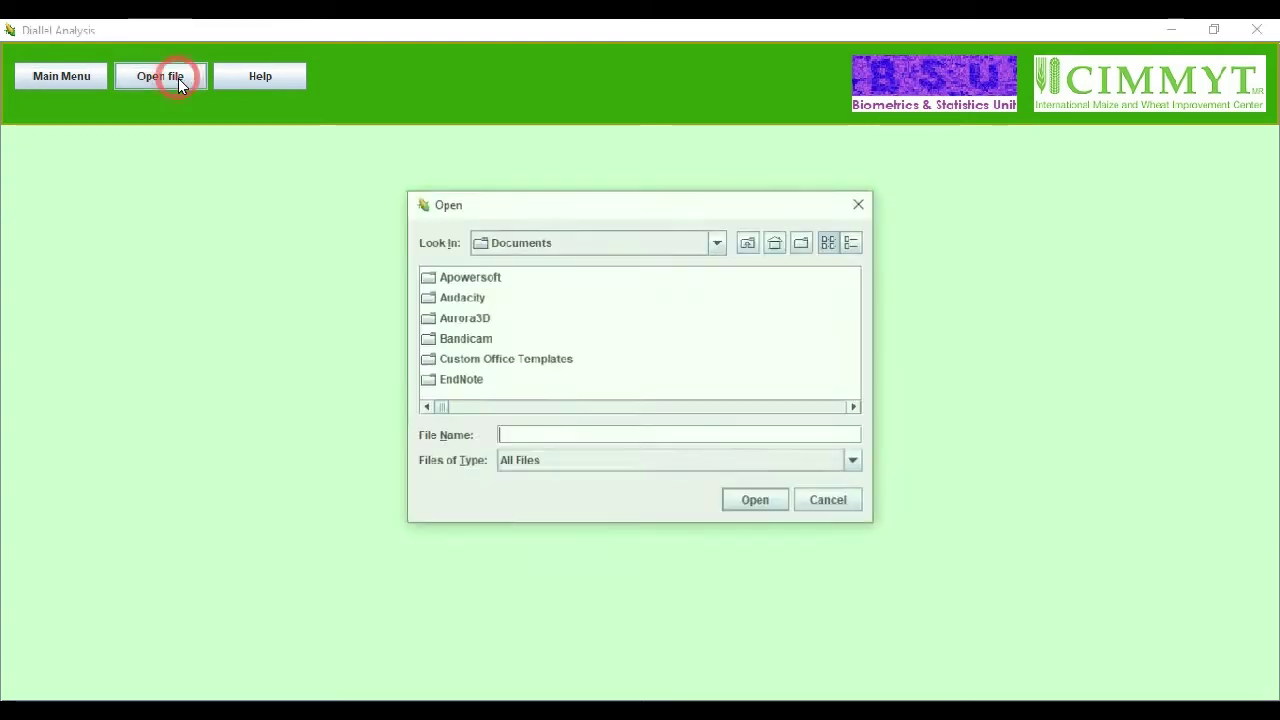
pyautogui.click(716, 246)
pyautogui.scroll(-5, 616, 363)
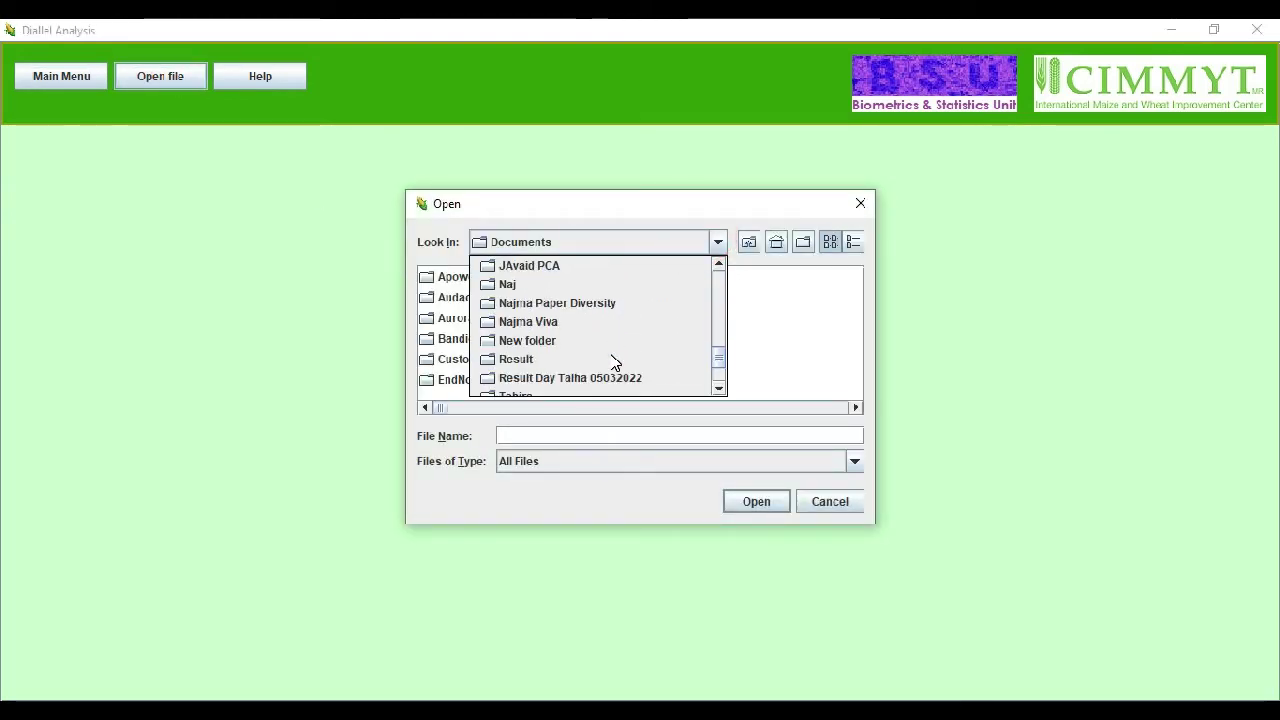
pyautogui.scroll(2, 616, 363)
pyautogui.scroll(-3, 616, 363)
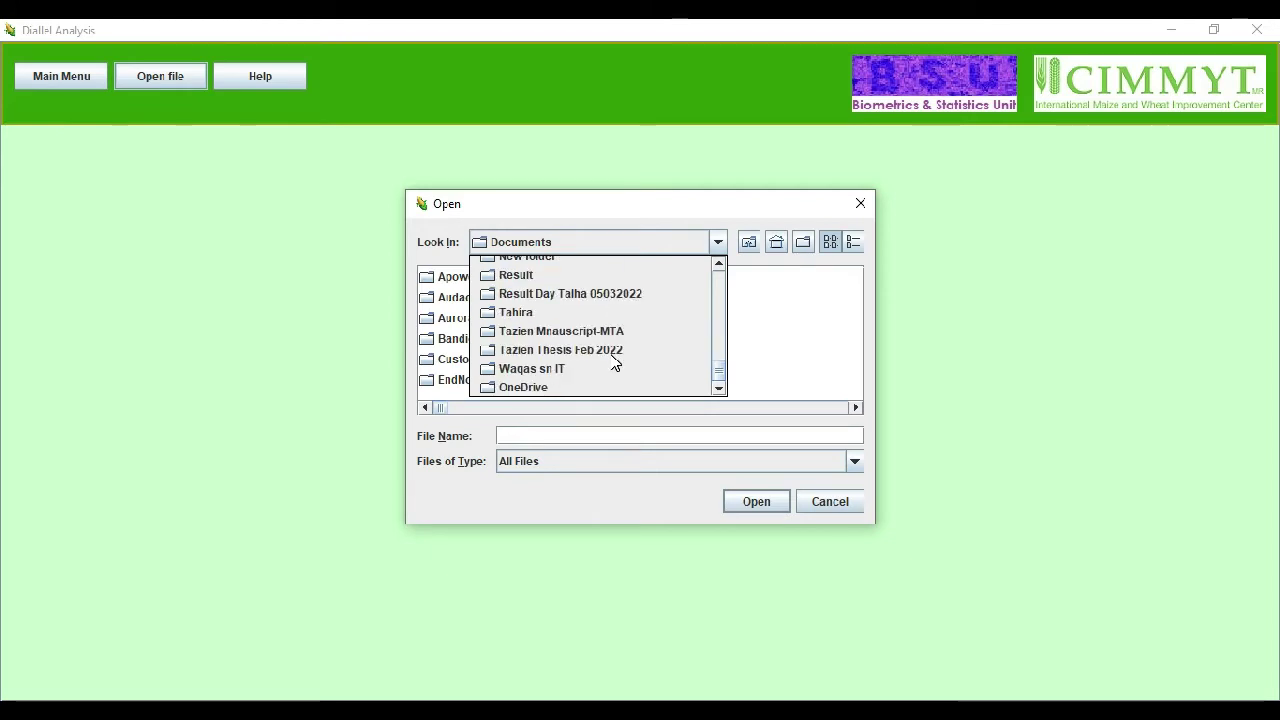
pyautogui.scroll(3, 616, 363)
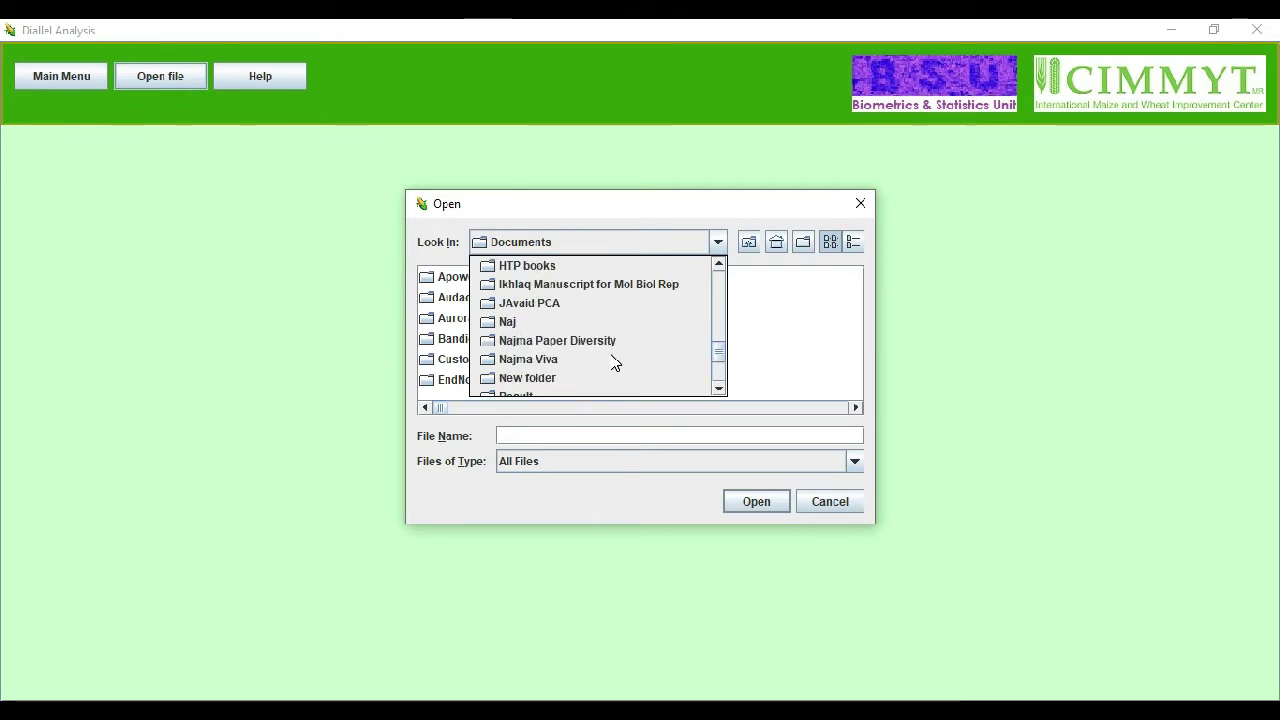
pyautogui.scroll(2, 616, 363)
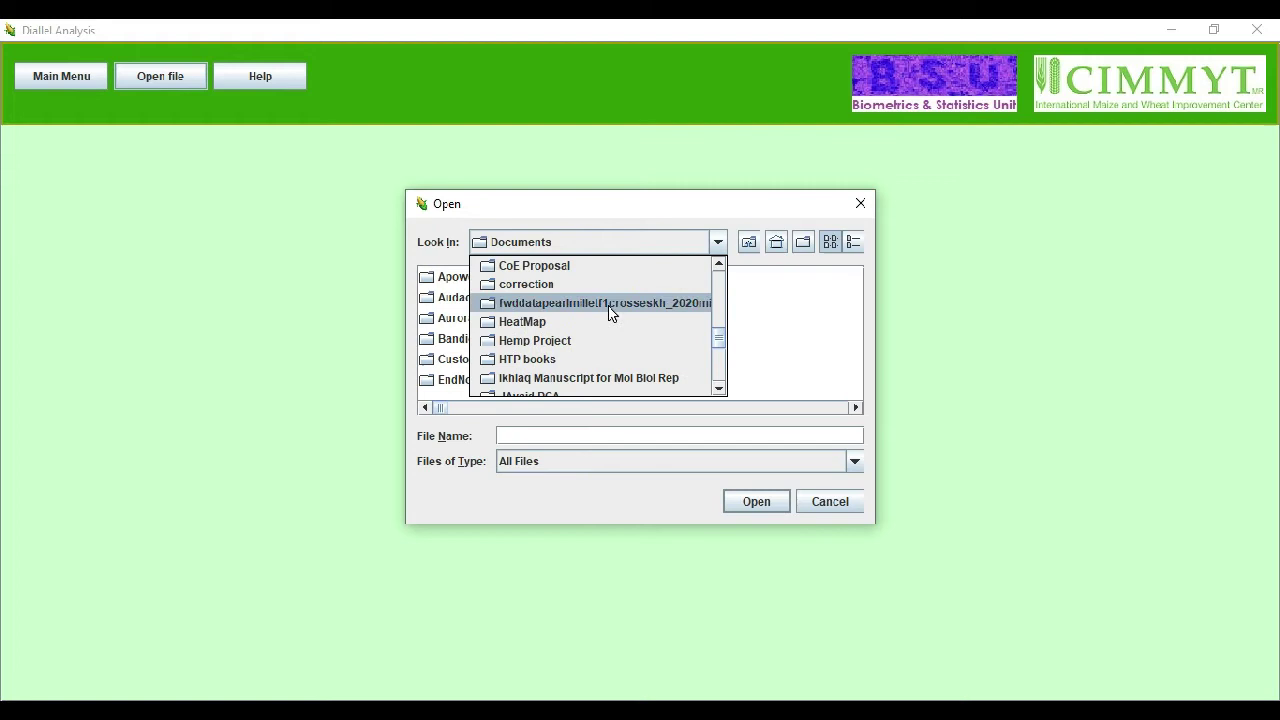
pyautogui.click(610, 311)
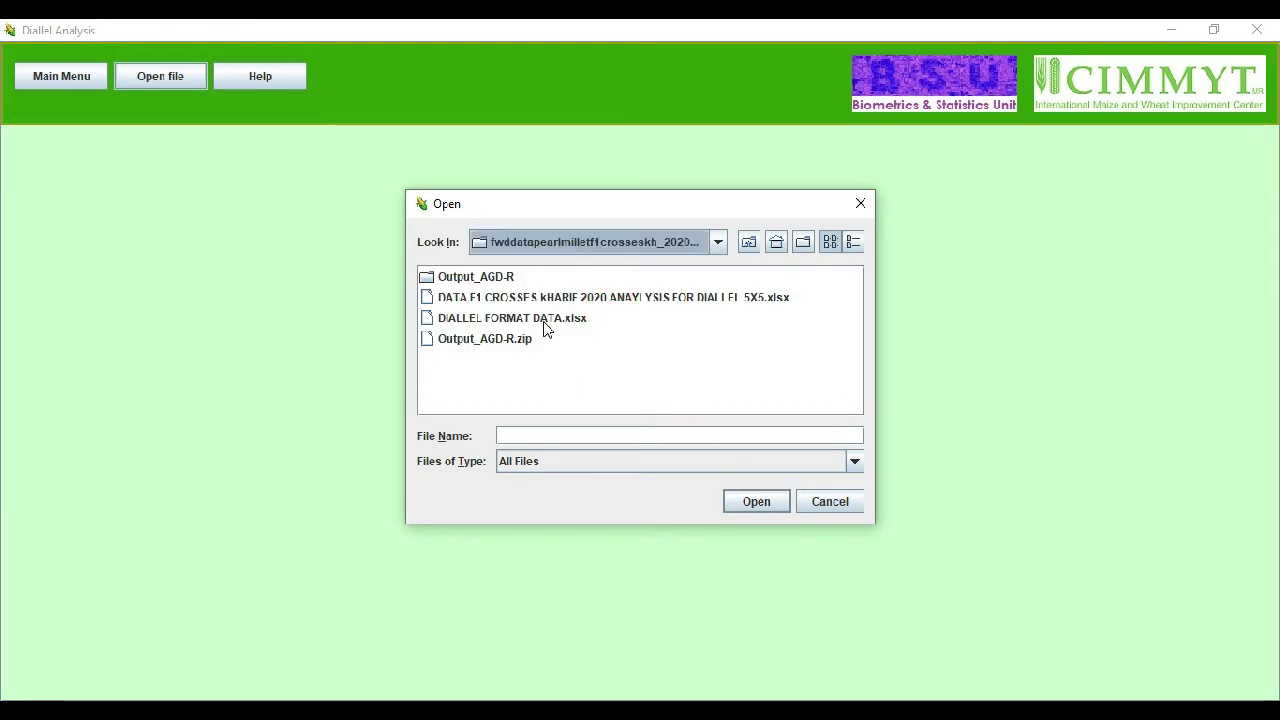
pyautogui.click(547, 320)
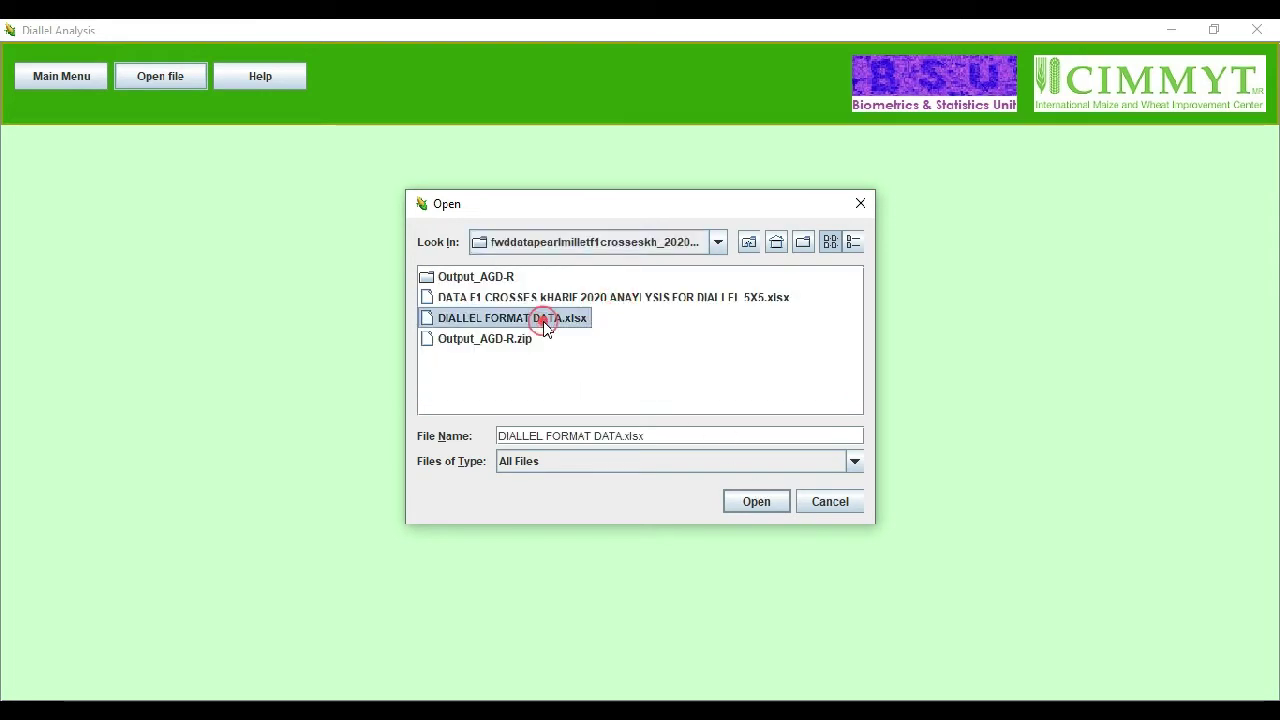
# Load the data and choose Griffing Diallel with Method 1 and fixed-effects Model I.
pyautogui.click(755, 503)
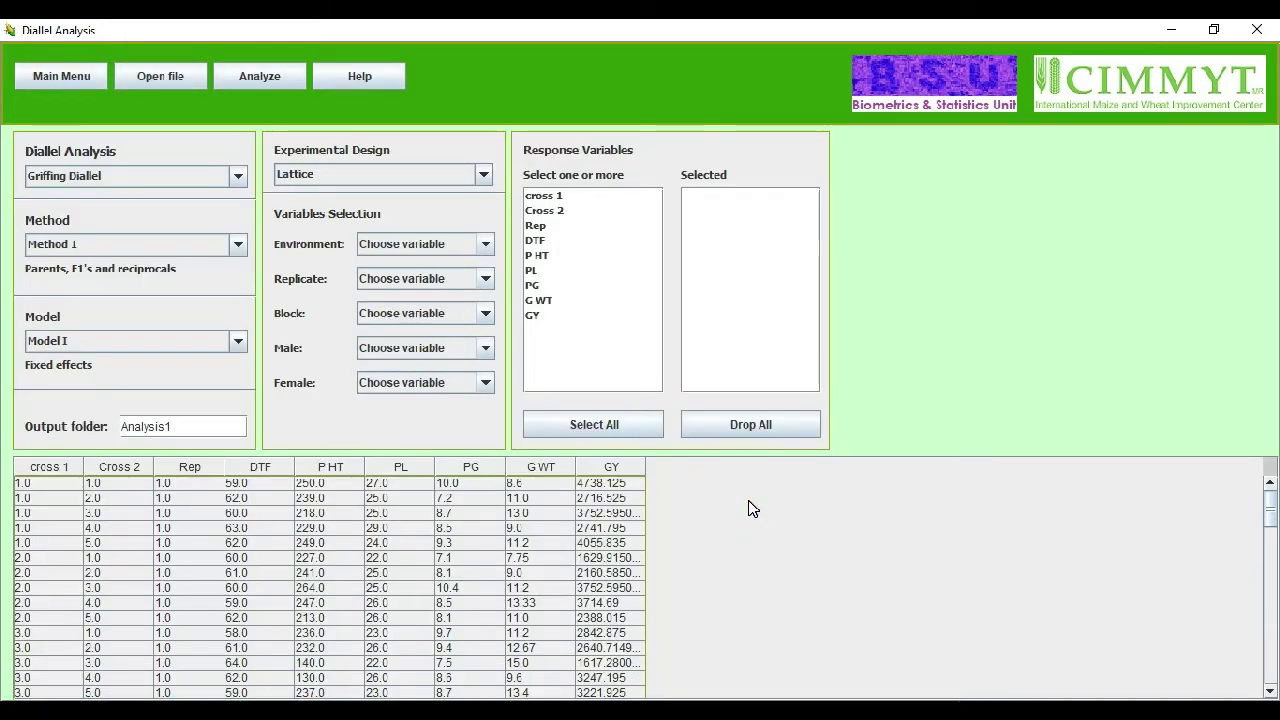
pyautogui.click(238, 177)
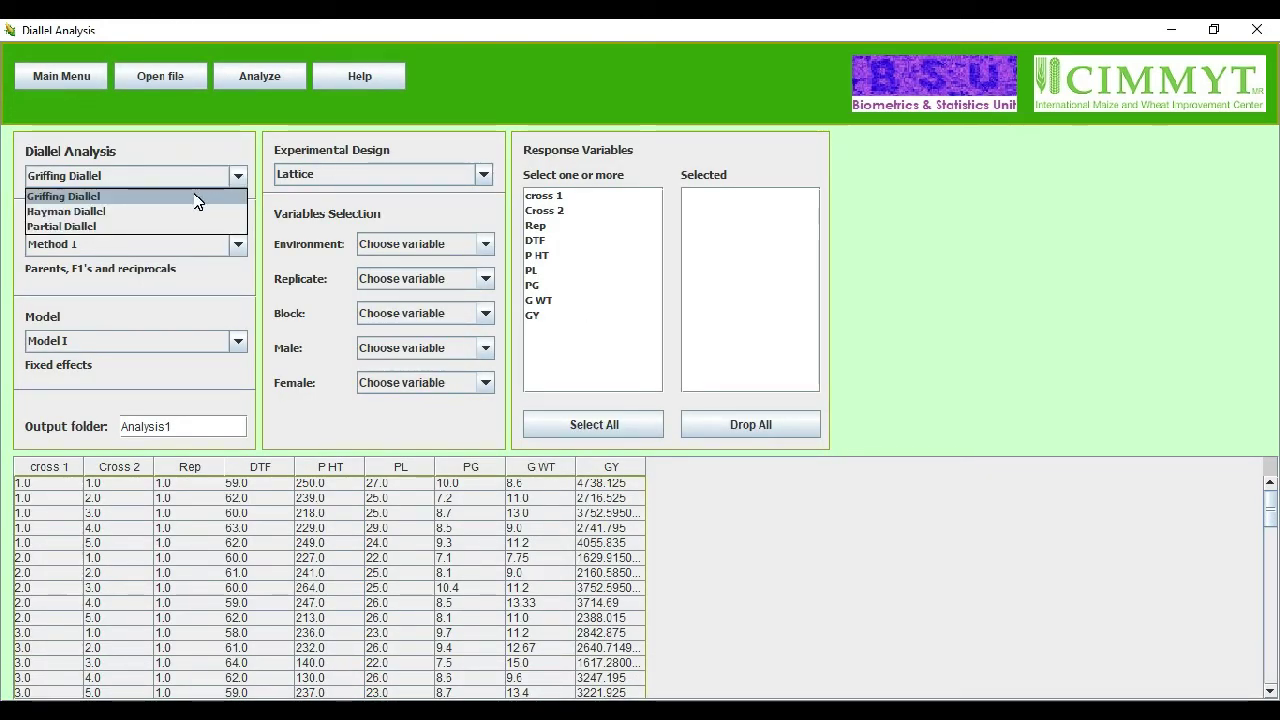
pyautogui.click(196, 197)
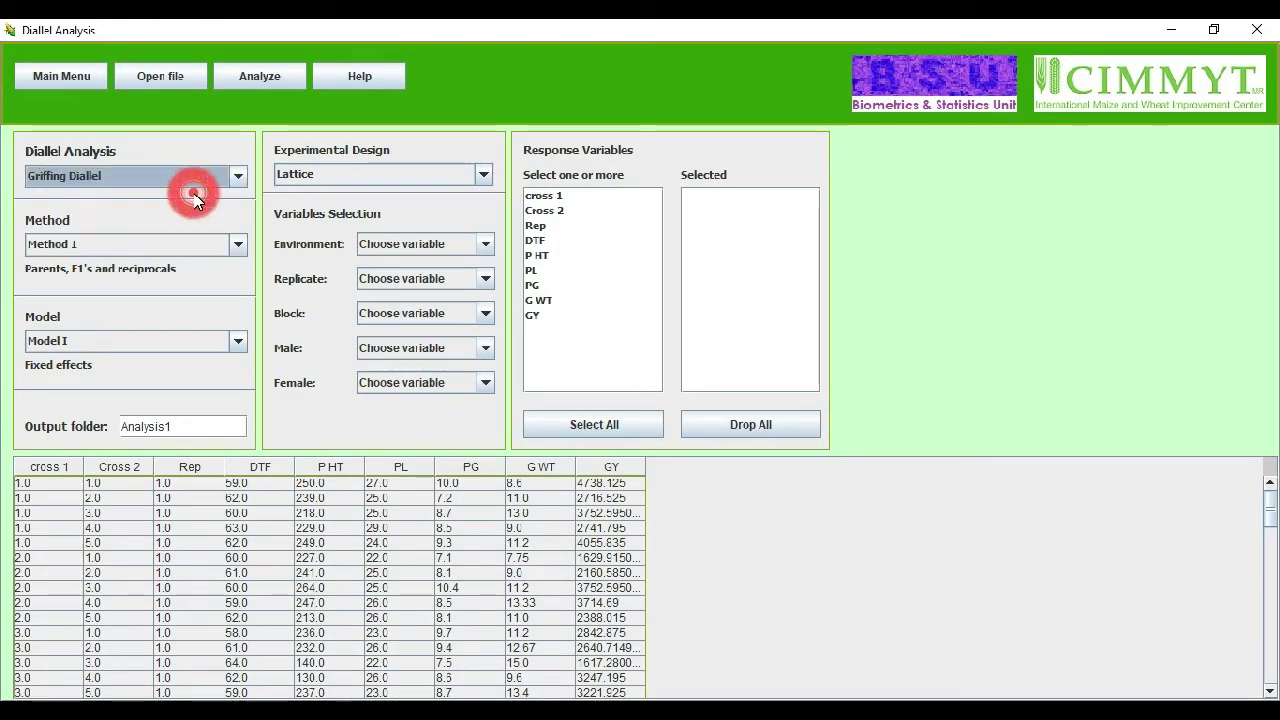
pyautogui.click(240, 246)
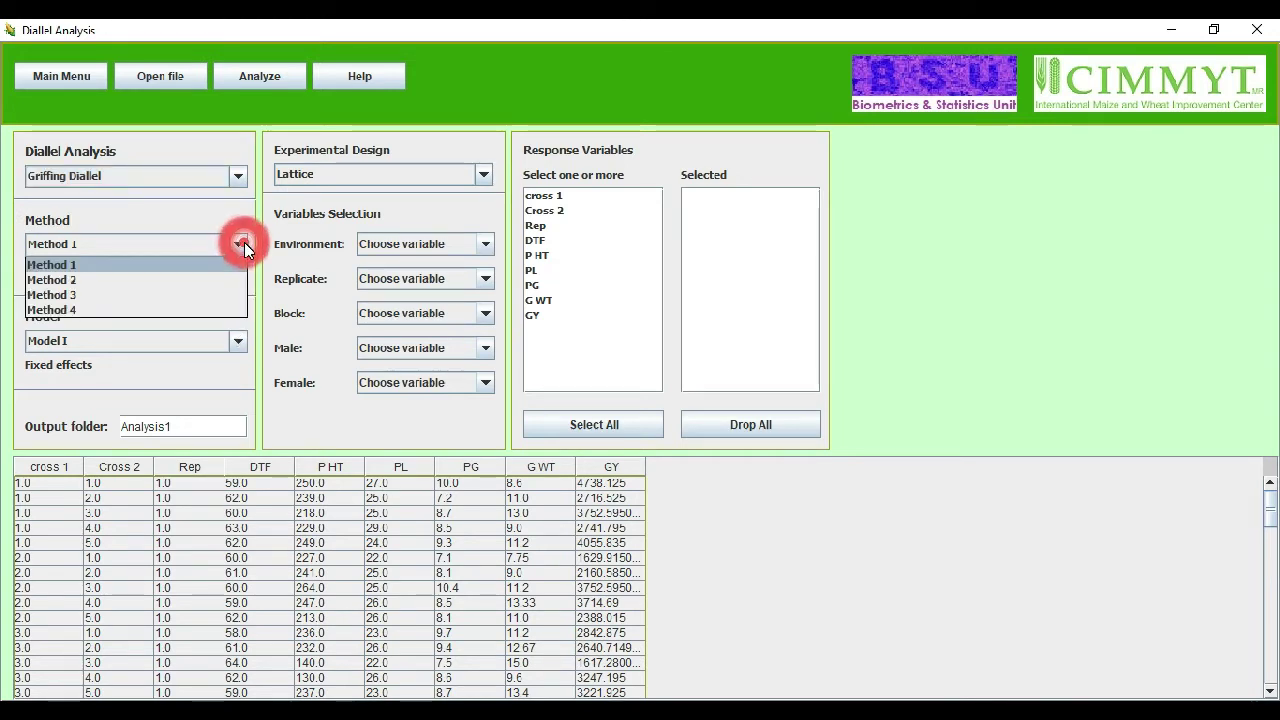
pyautogui.click(71, 266)
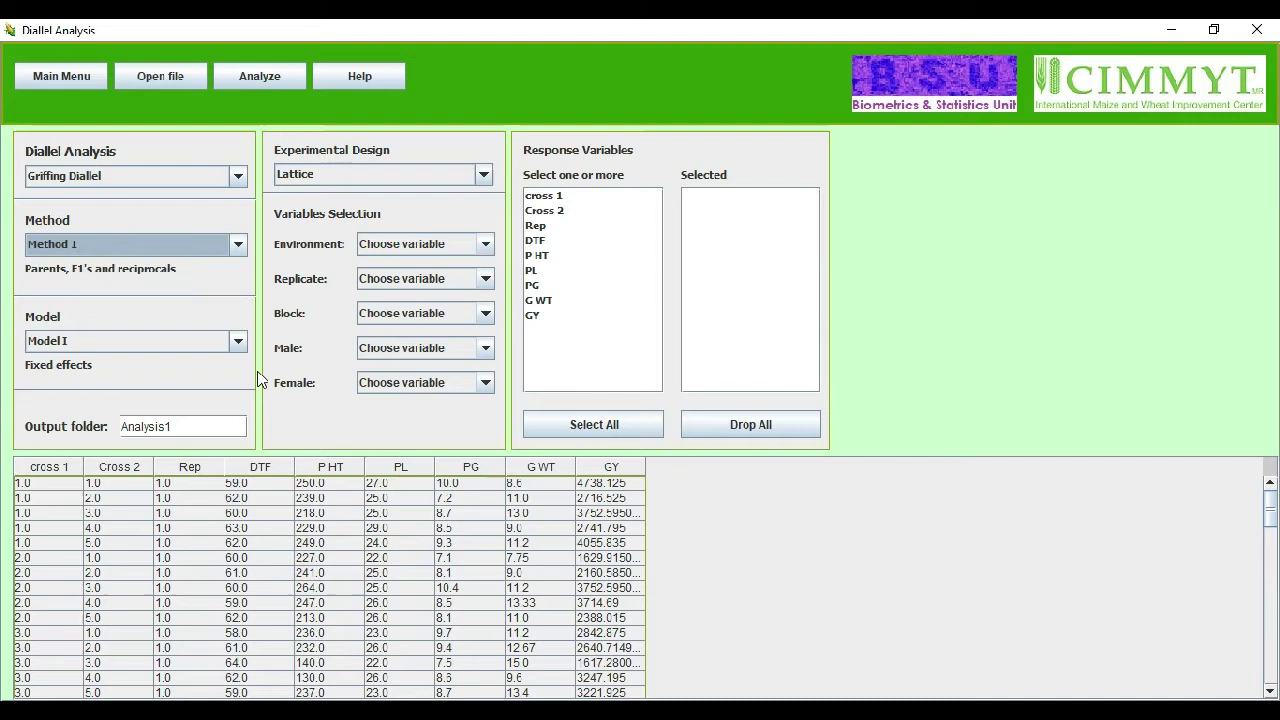
pyautogui.click(240, 343)
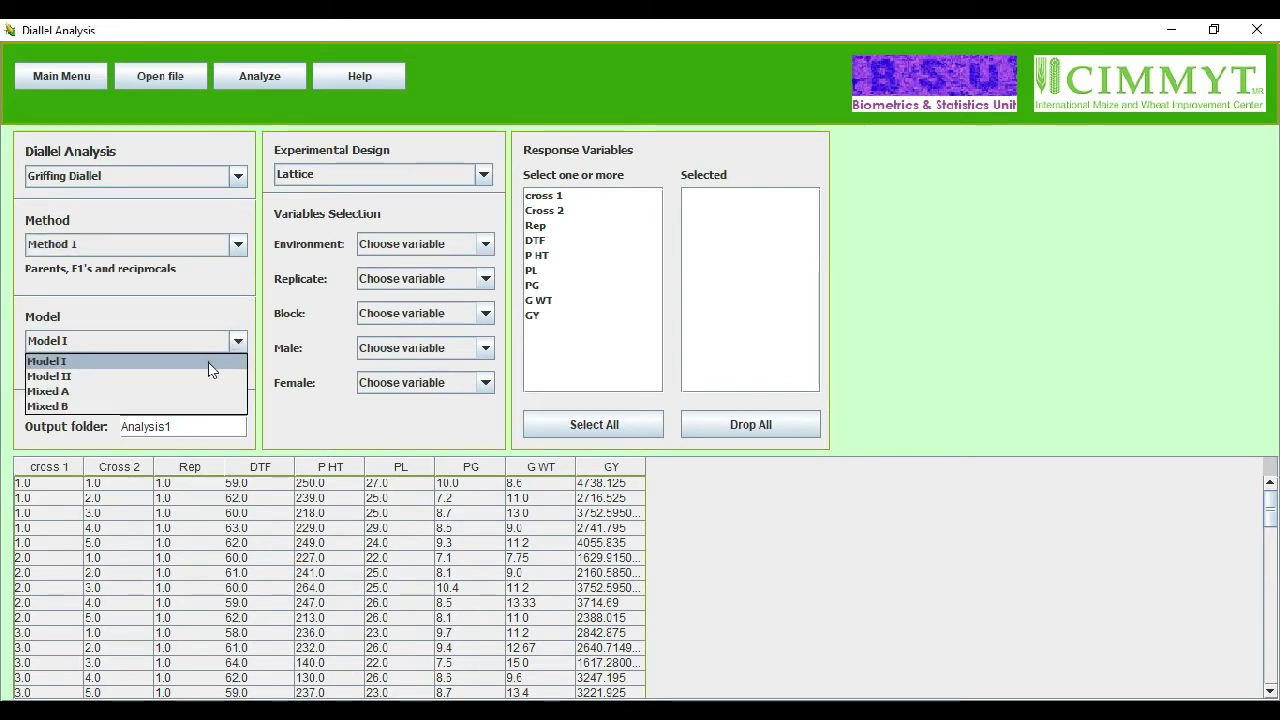
pyautogui.click(208, 366)
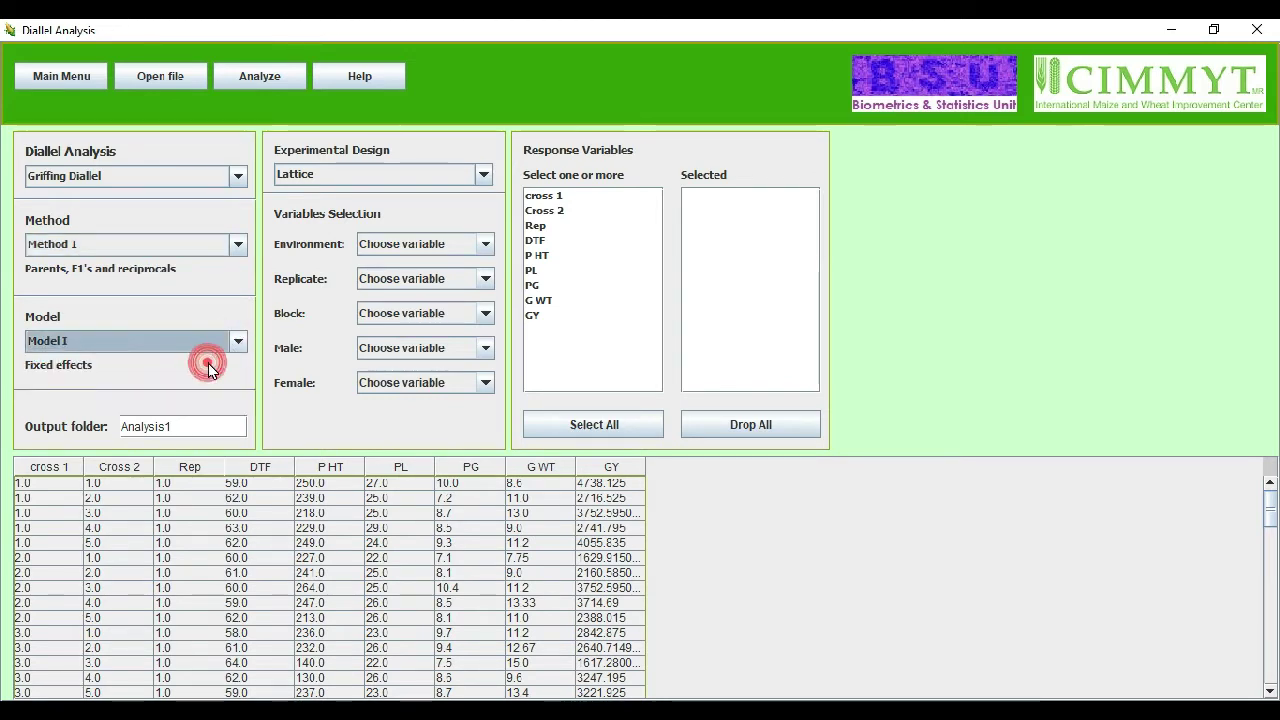
pyautogui.click(213, 432)
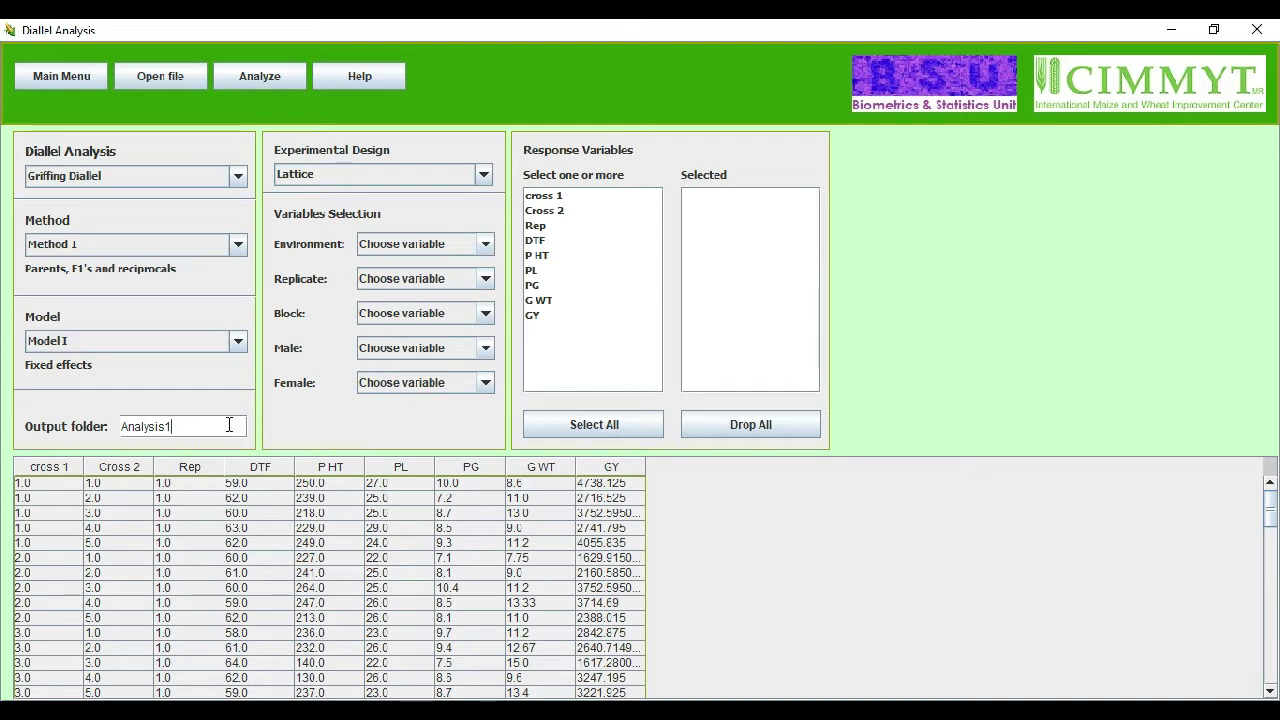
# Use an RCBD design in one environment, with Rep as replicate, Cross 2 as male and cross 1 as female.
pyautogui.click(483, 174)
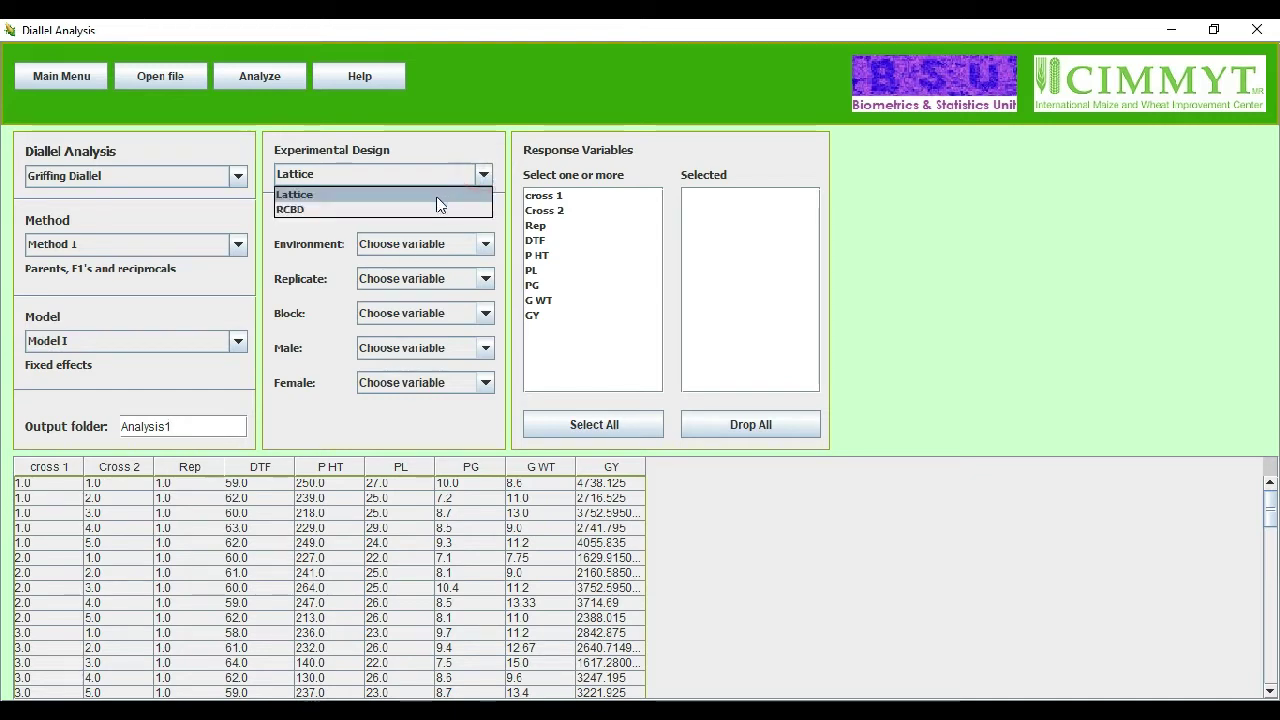
pyautogui.click(437, 210)
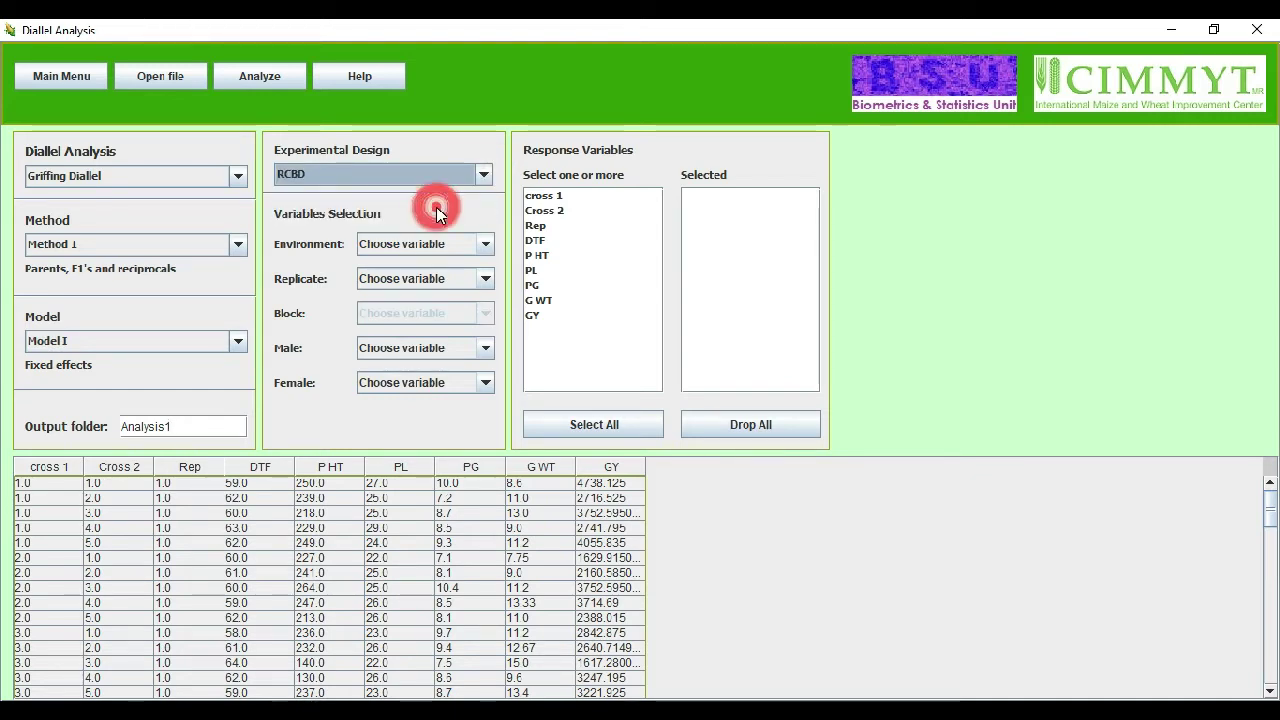
pyautogui.click(487, 248)
pyautogui.click(440, 283)
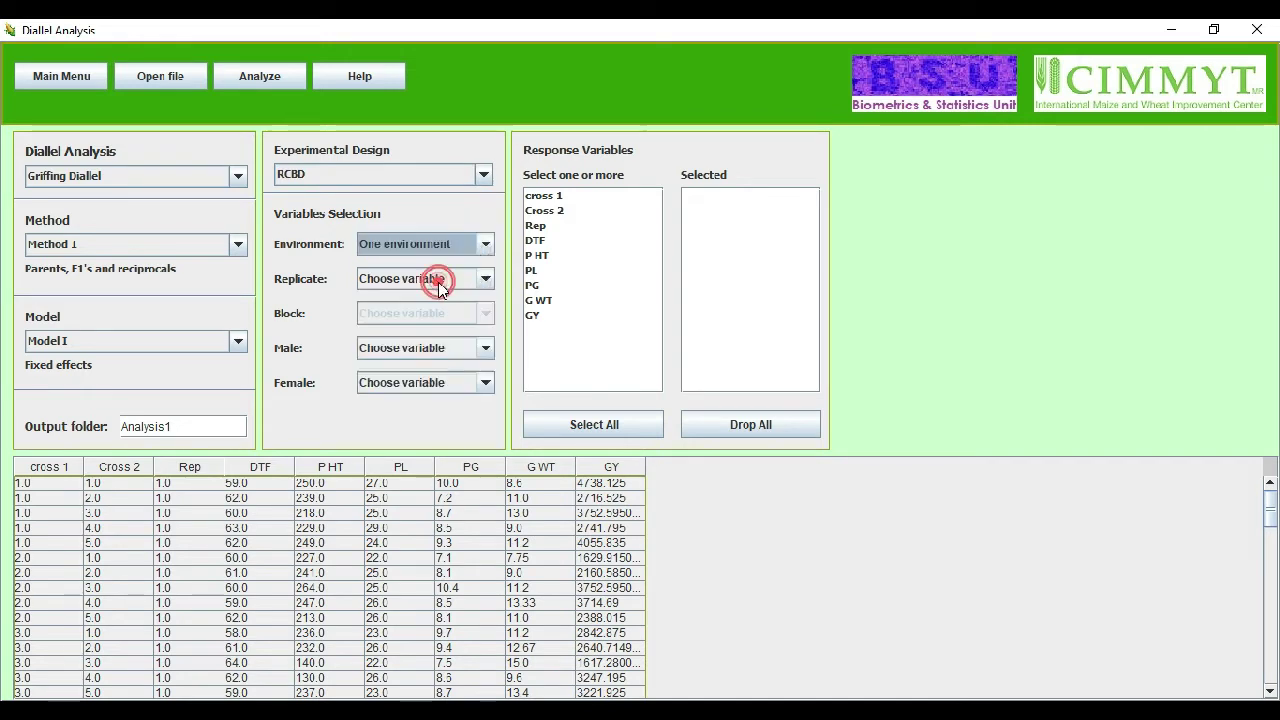
pyautogui.click(484, 281)
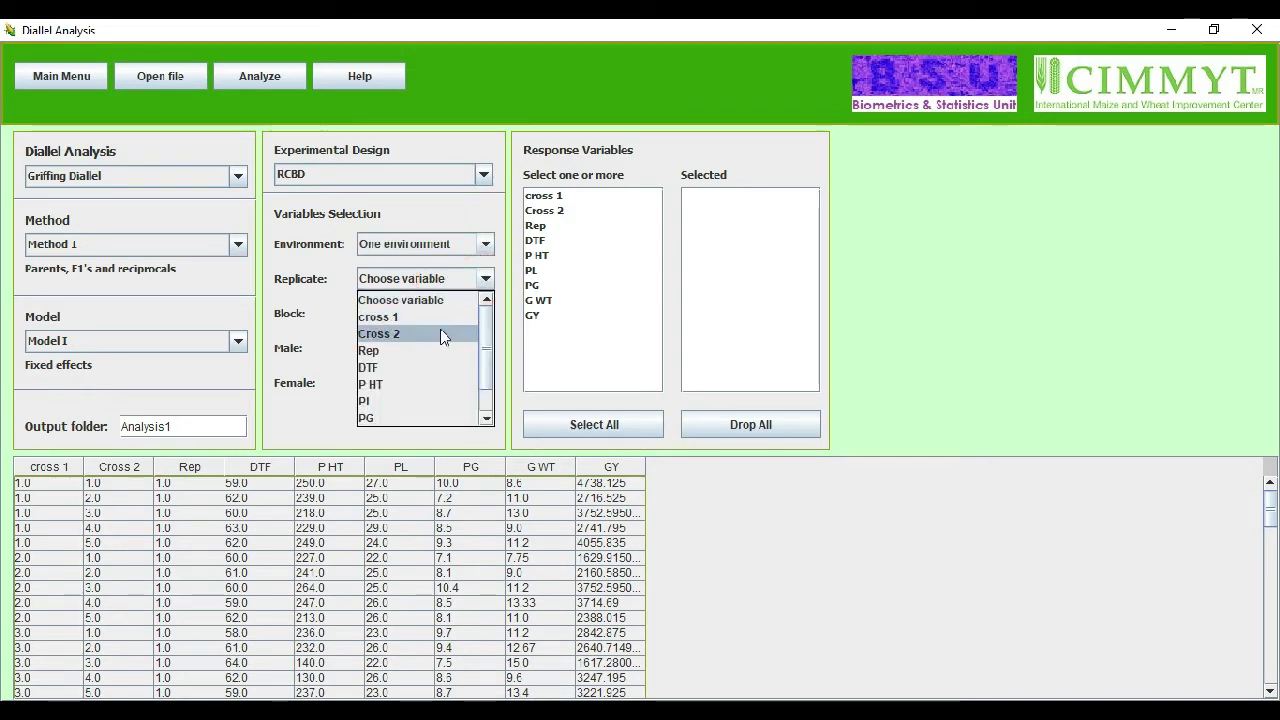
pyautogui.click(431, 351)
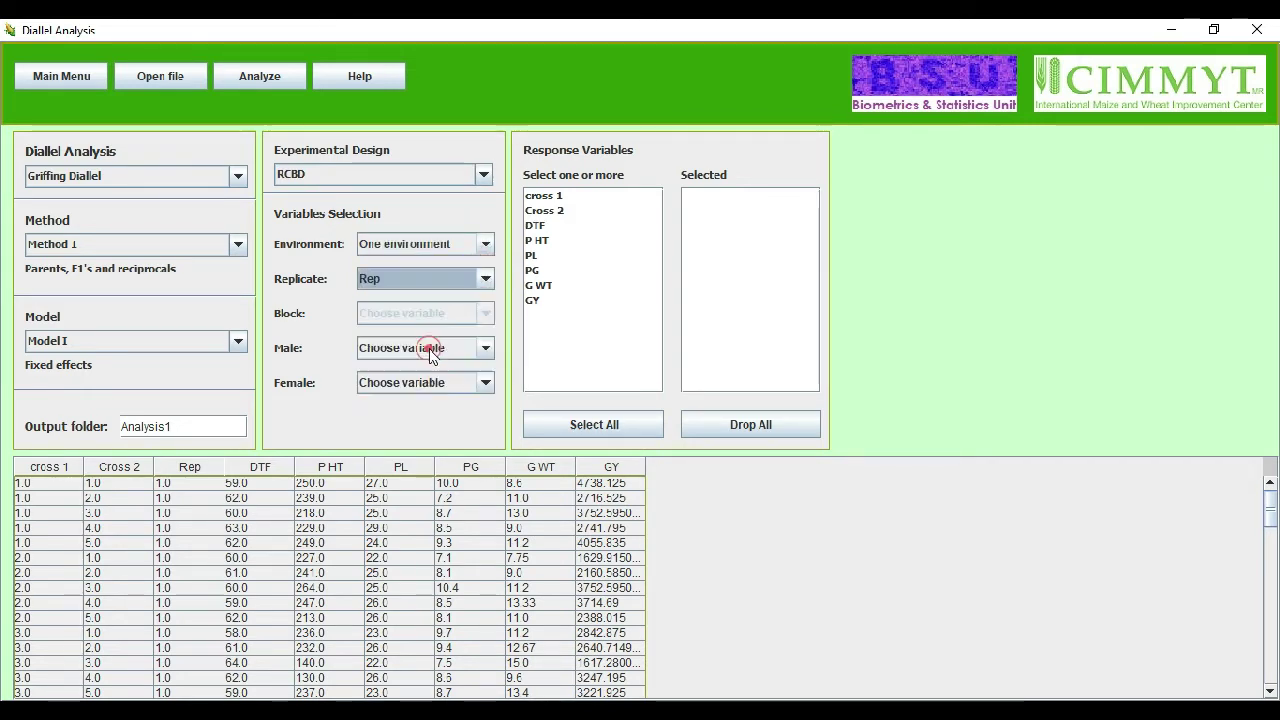
pyautogui.click(486, 352)
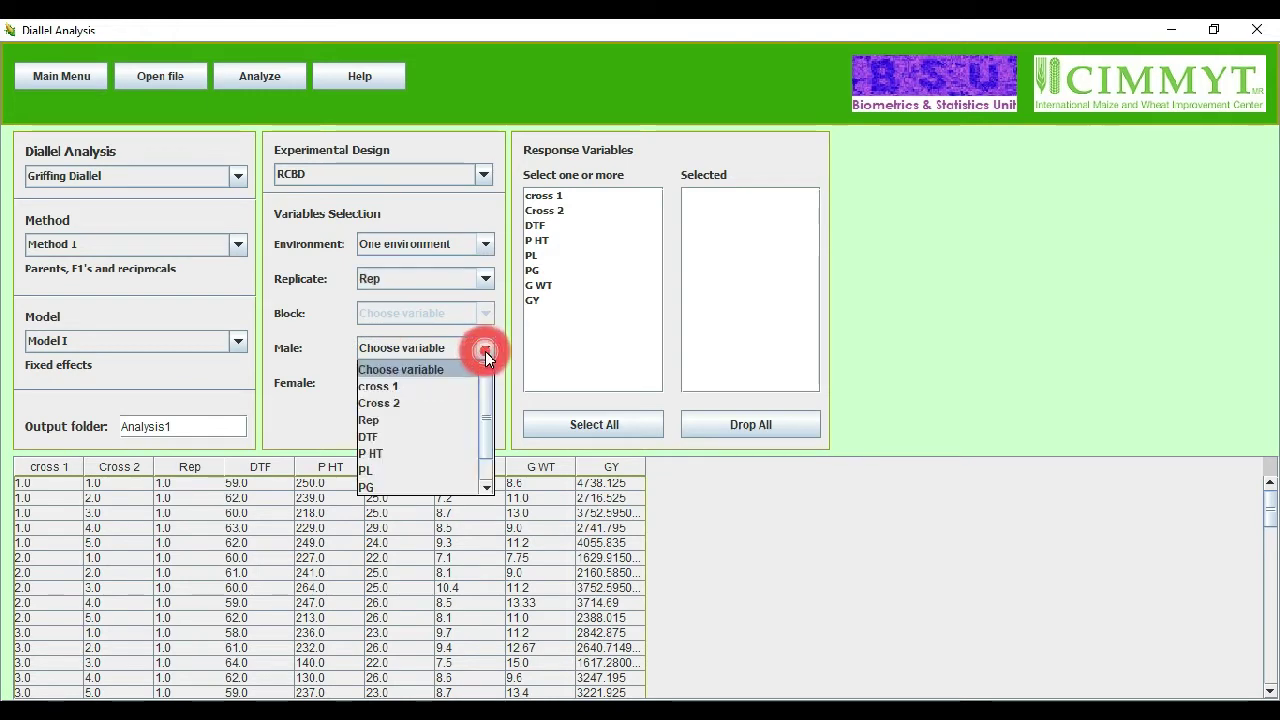
pyautogui.click(454, 403)
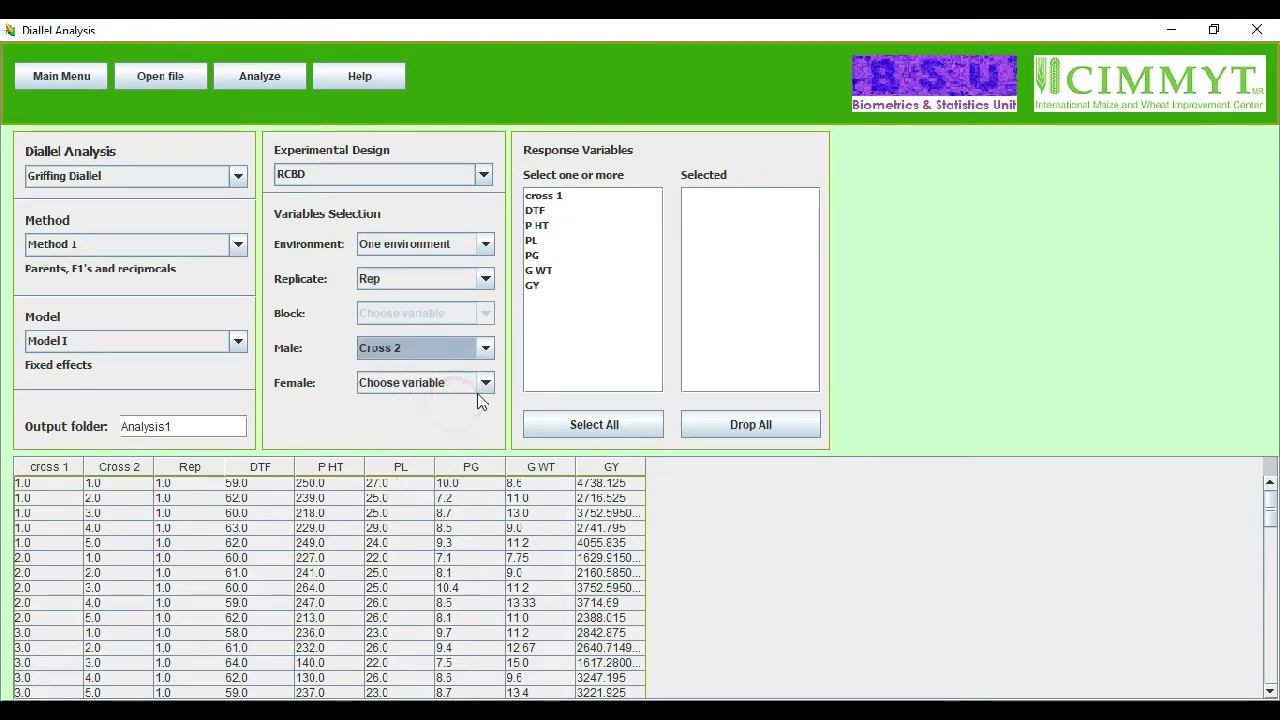
pyautogui.click(485, 383)
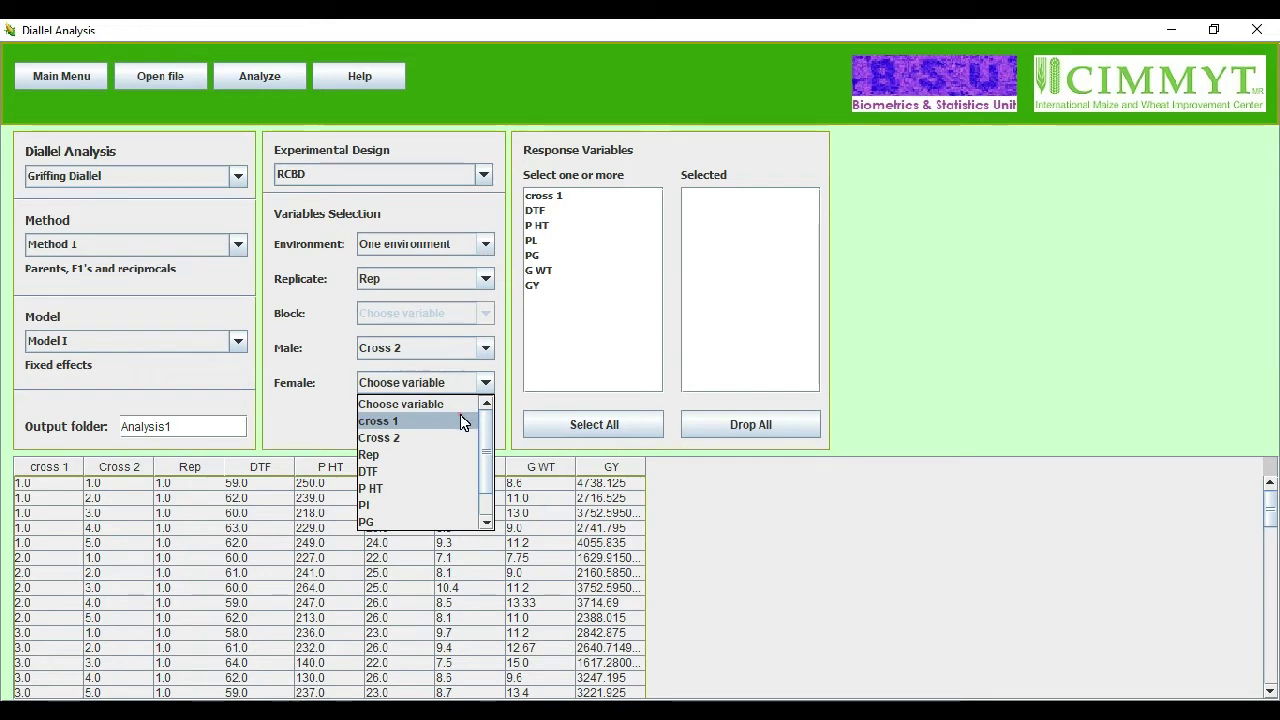
pyautogui.click(461, 420)
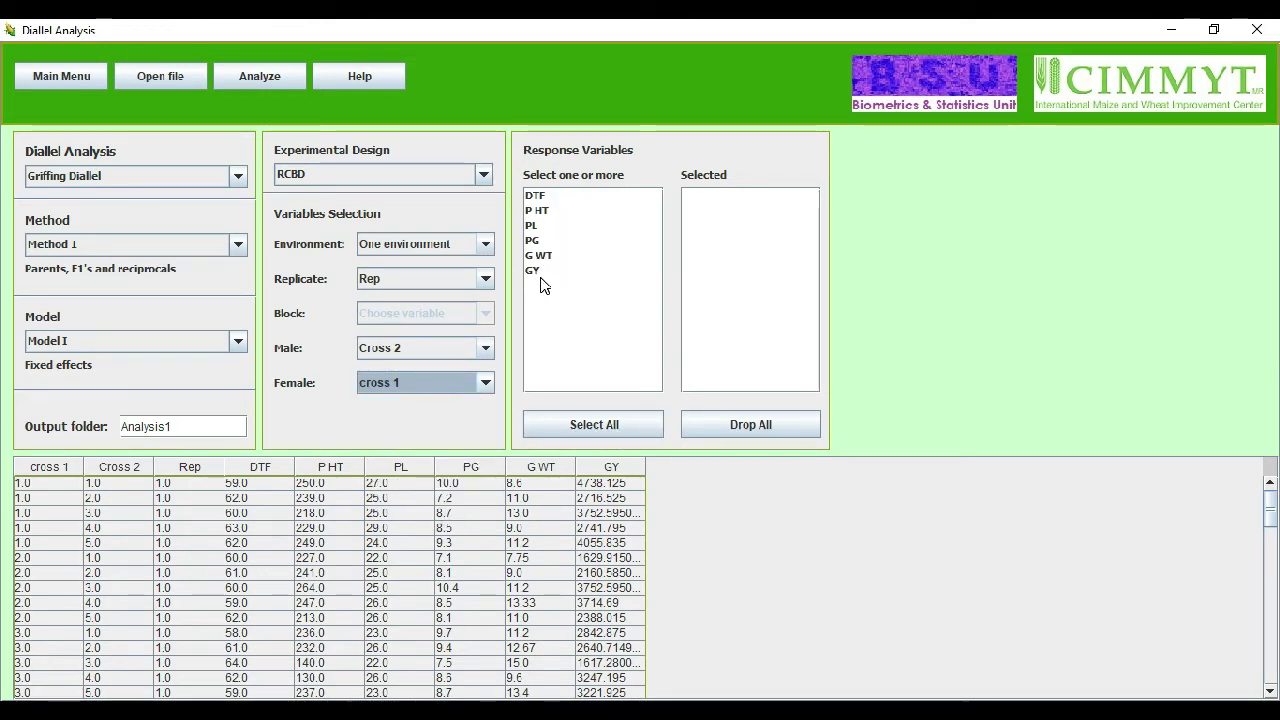
# Add all remaining traits as response variables, run the analysis and dismiss the success message.
pyautogui.click(591, 425)
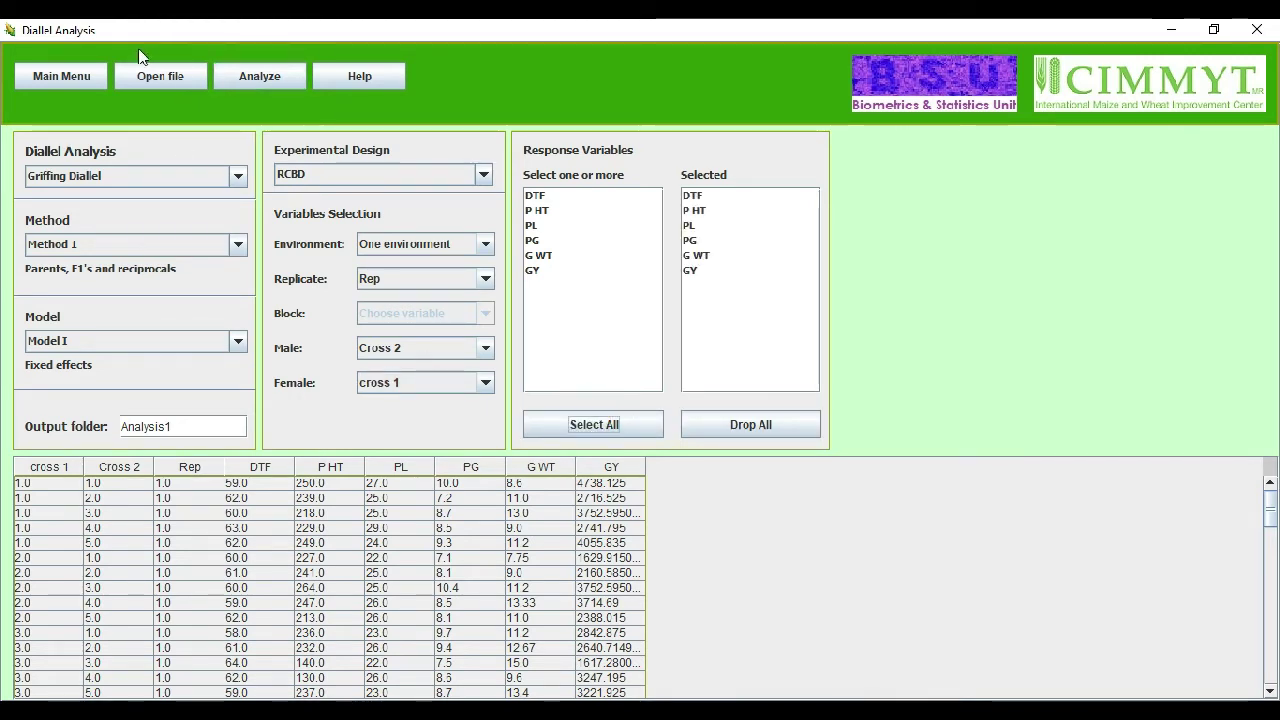
pyautogui.click(251, 76)
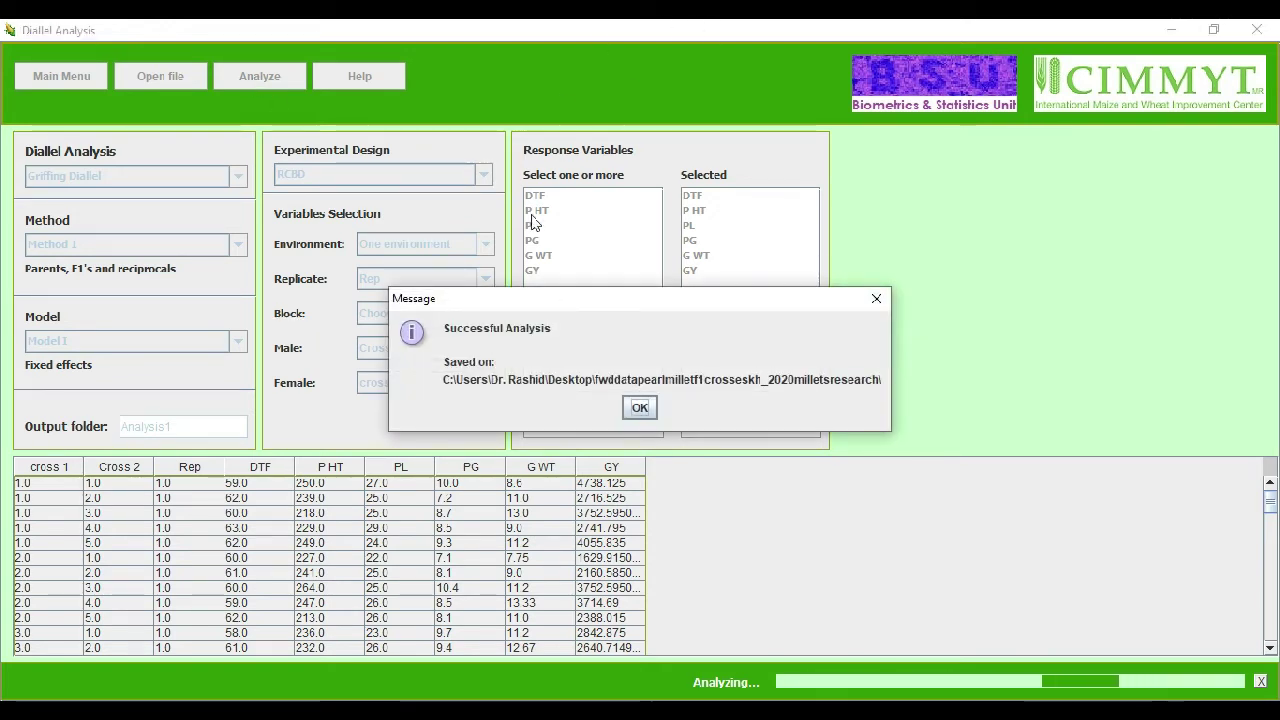
pyautogui.click(643, 406)
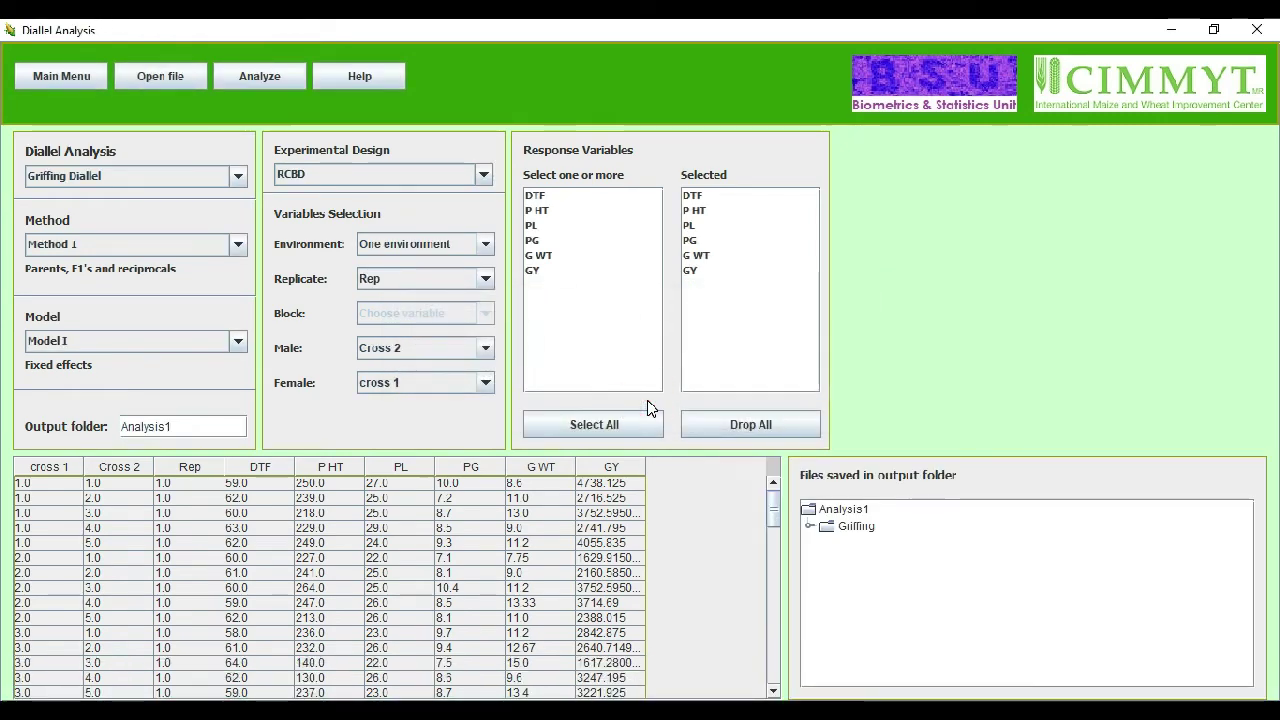
# Open the Griffing folder and its first DIALLEL FORMAT DATA results workbook in Excel.
pyautogui.doubleClick(828, 528)
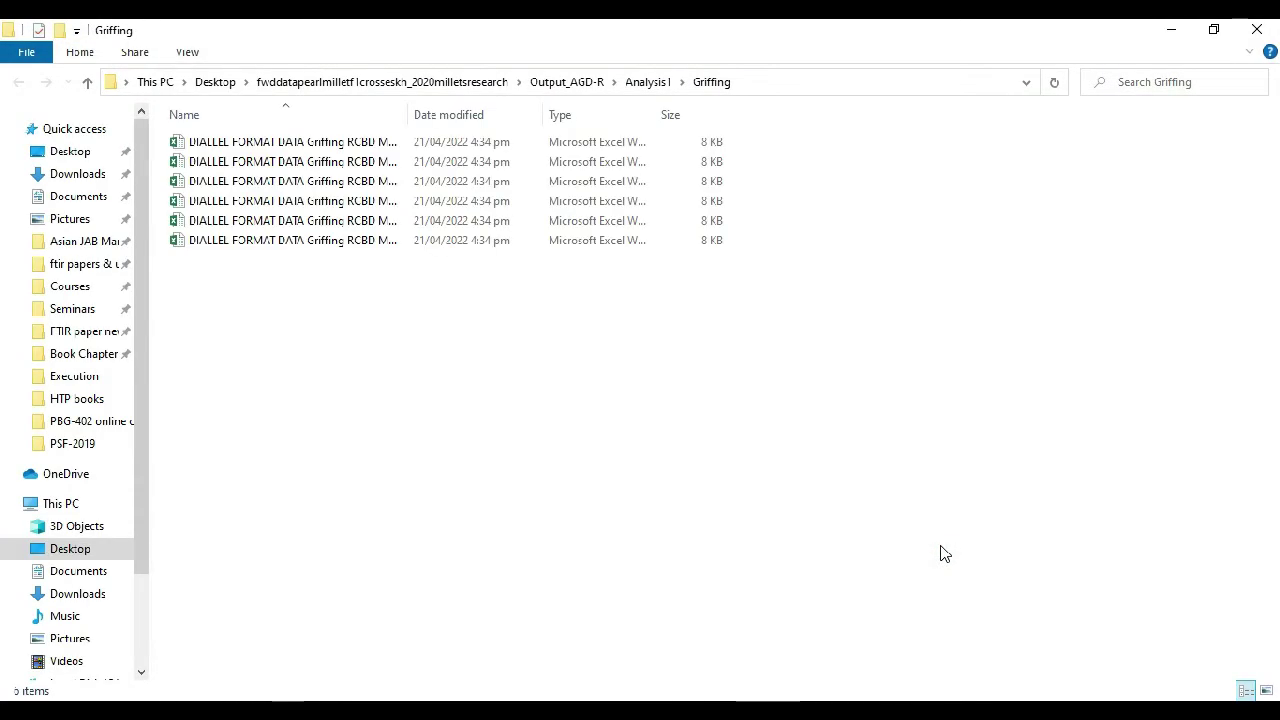
pyautogui.click(228, 148)
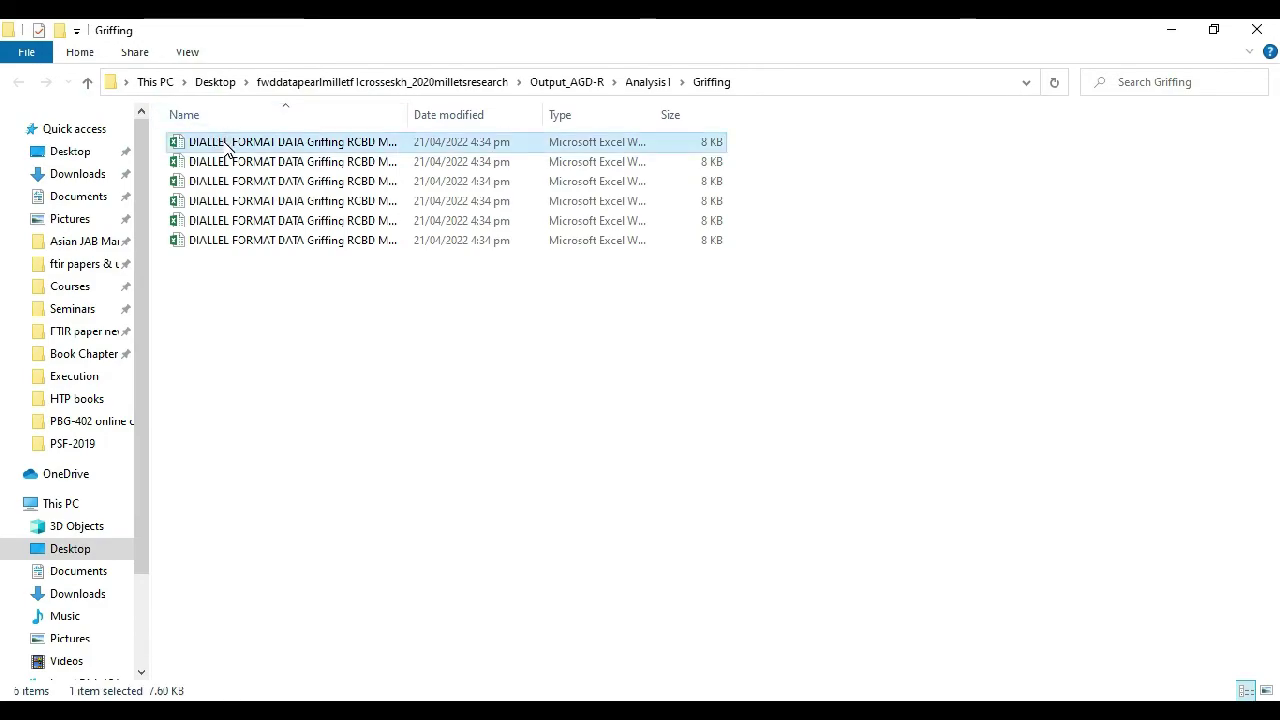
pyautogui.doubleClick(228, 145)
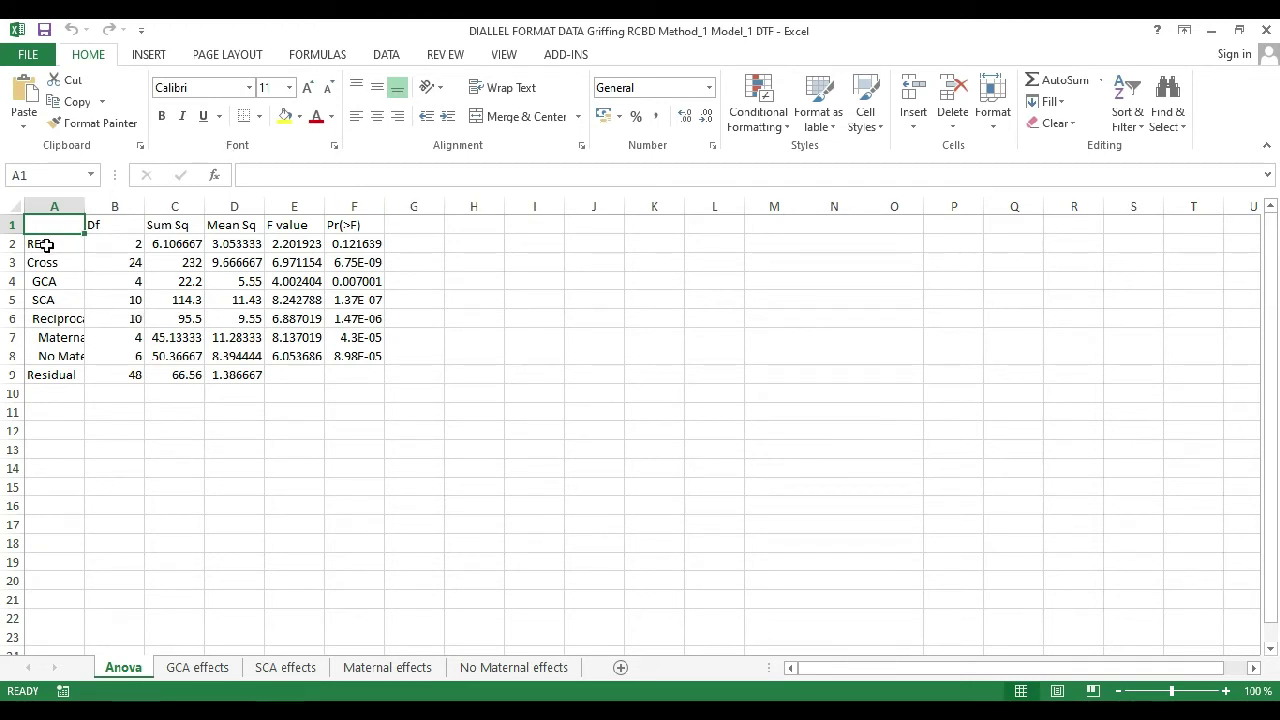
# Inspect the Anova table's Pr(>F) p-values and autofit column F to show them fully.
pyautogui.moveTo(46, 244); pyautogui.dragTo(362, 382)
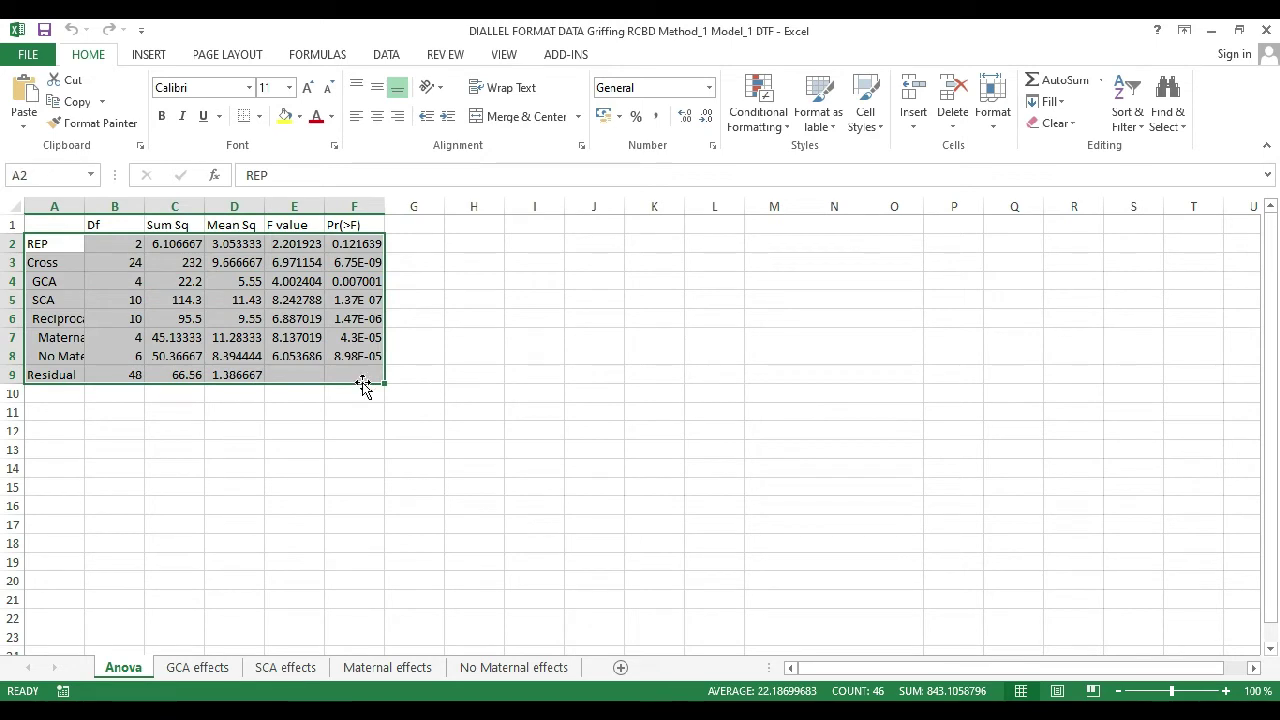
pyautogui.click(356, 320)
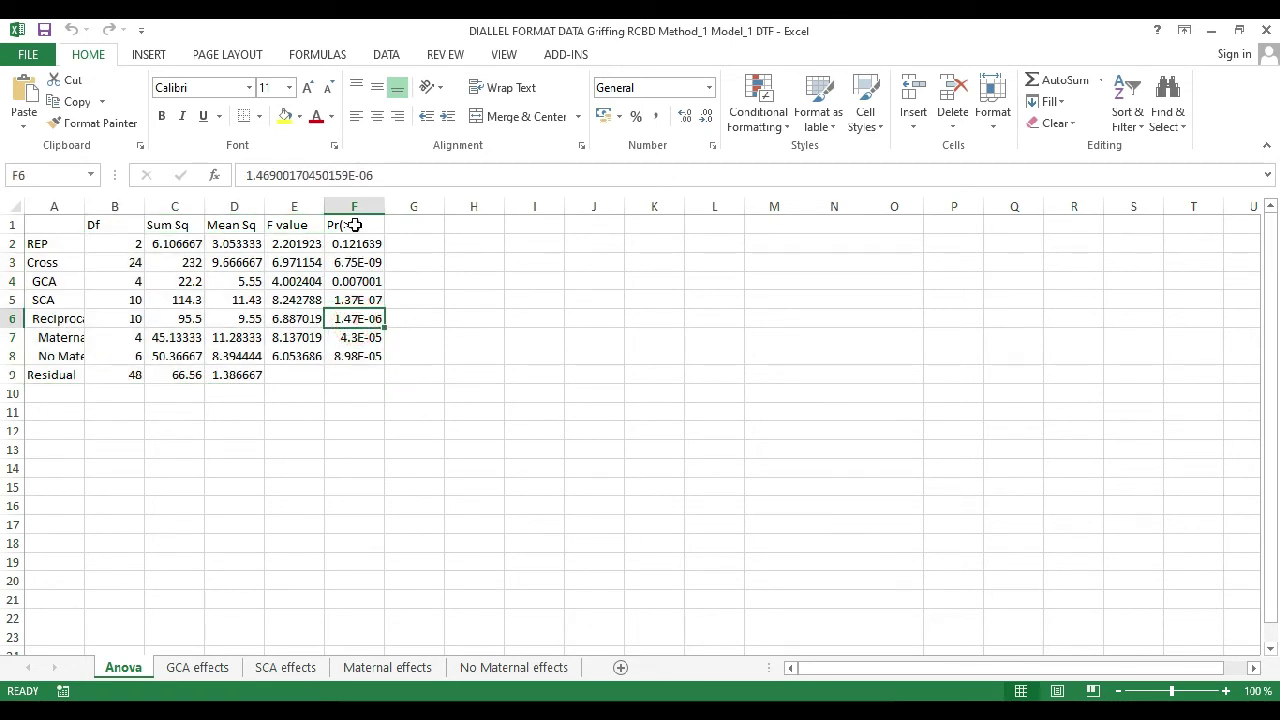
pyautogui.moveTo(355, 225); pyautogui.dragTo(367, 355)
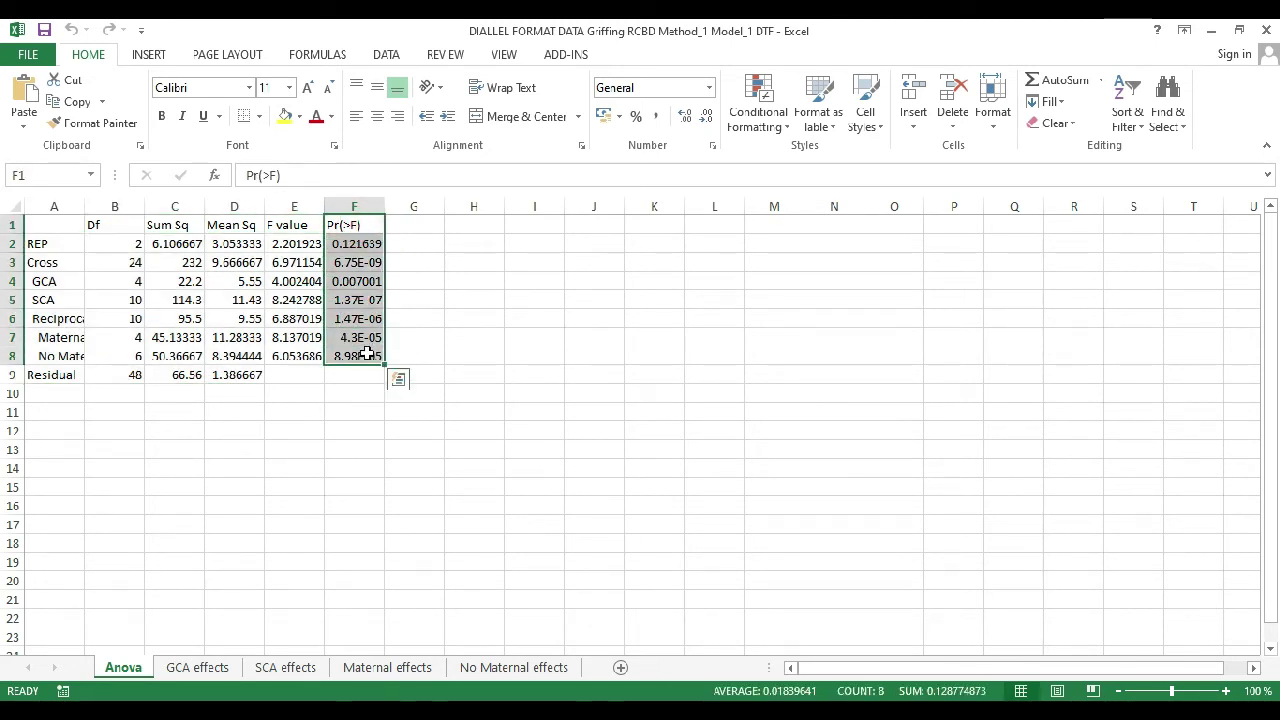
pyautogui.click(367, 355)
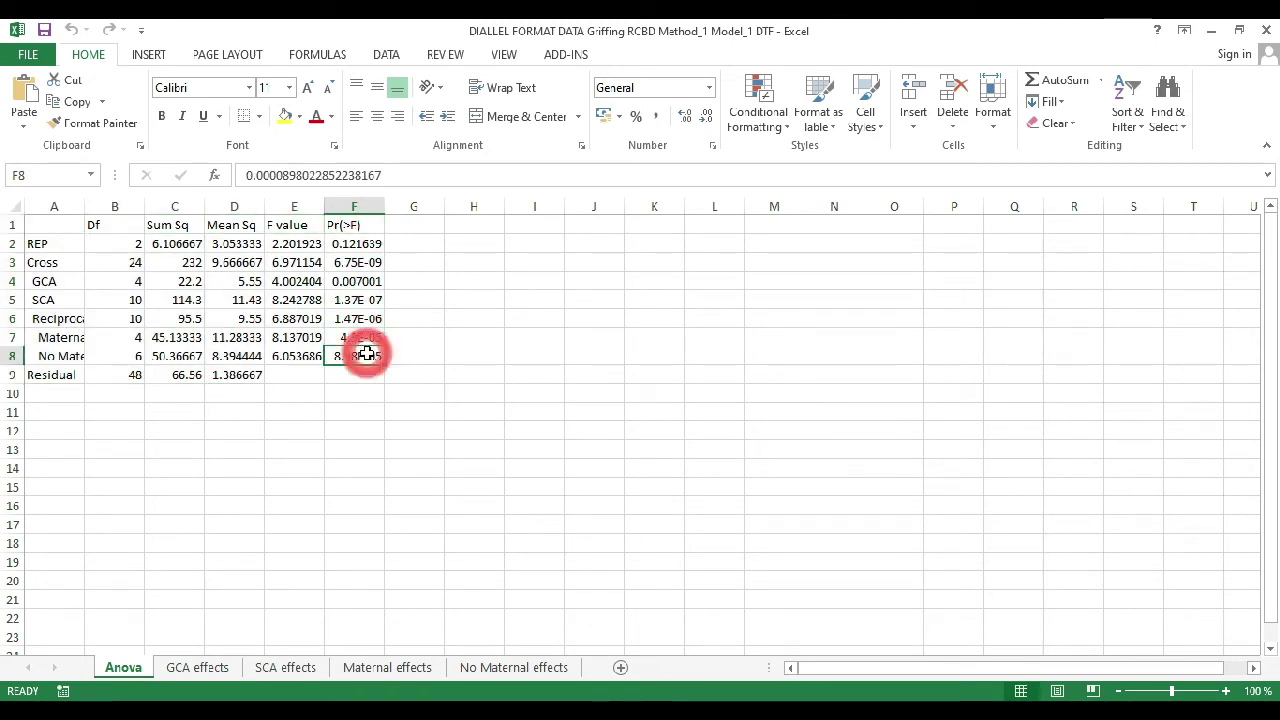
pyautogui.doubleClick(386, 205)
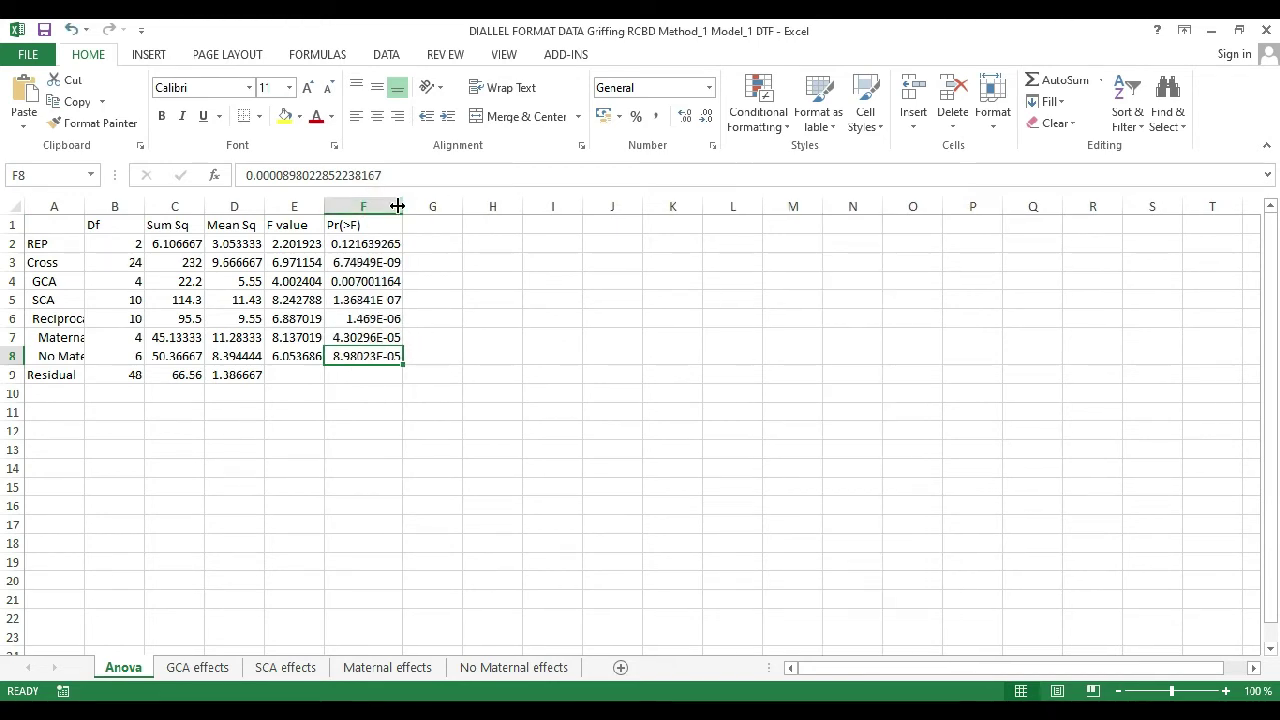
pyautogui.click(401, 205)
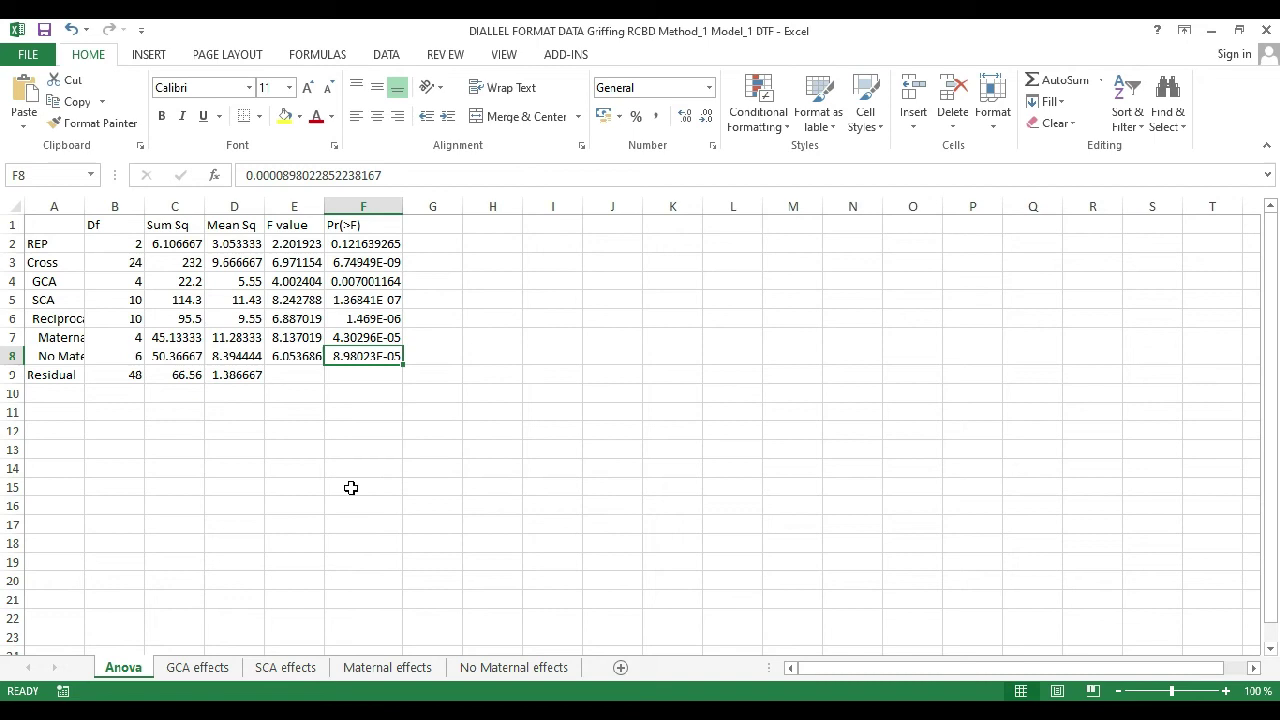
pyautogui.click(351, 487)
# Select the five-parent GCA effects table, then switch to the SCA effects sheet.
pyautogui.click(211, 674)
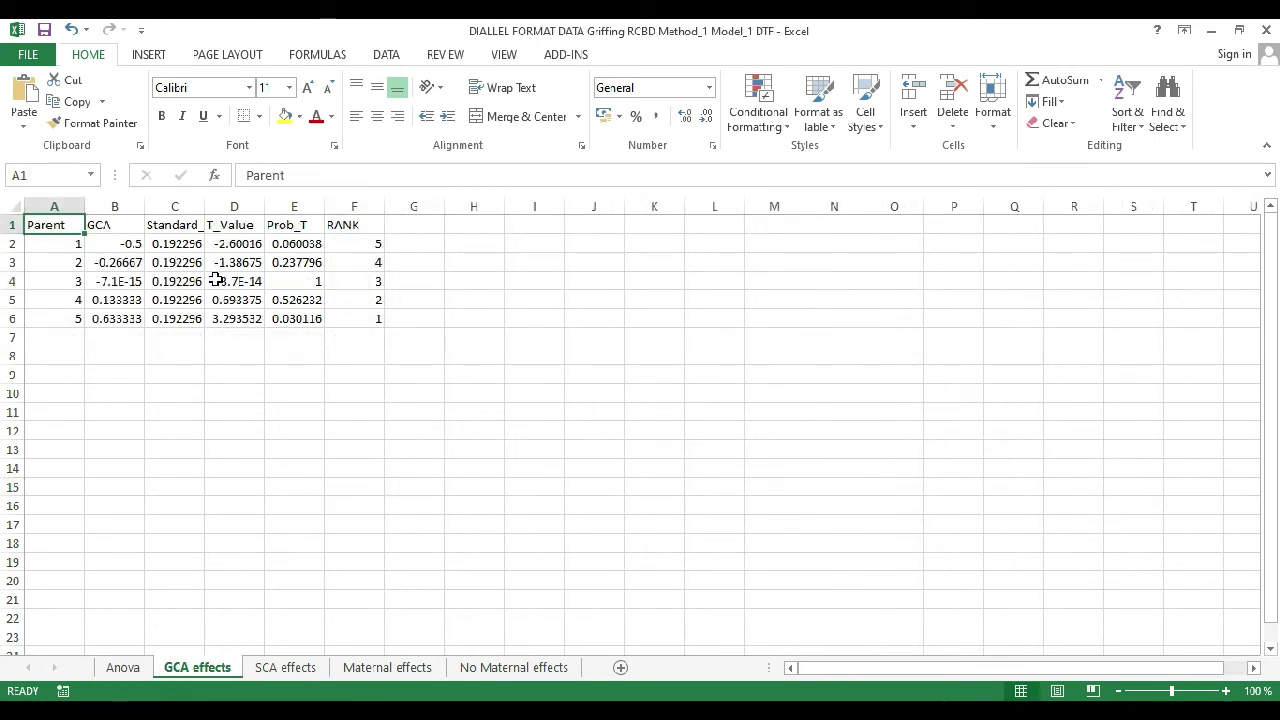
pyautogui.moveTo(59, 225); pyautogui.dragTo(370, 313)
pyautogui.click(370, 313)
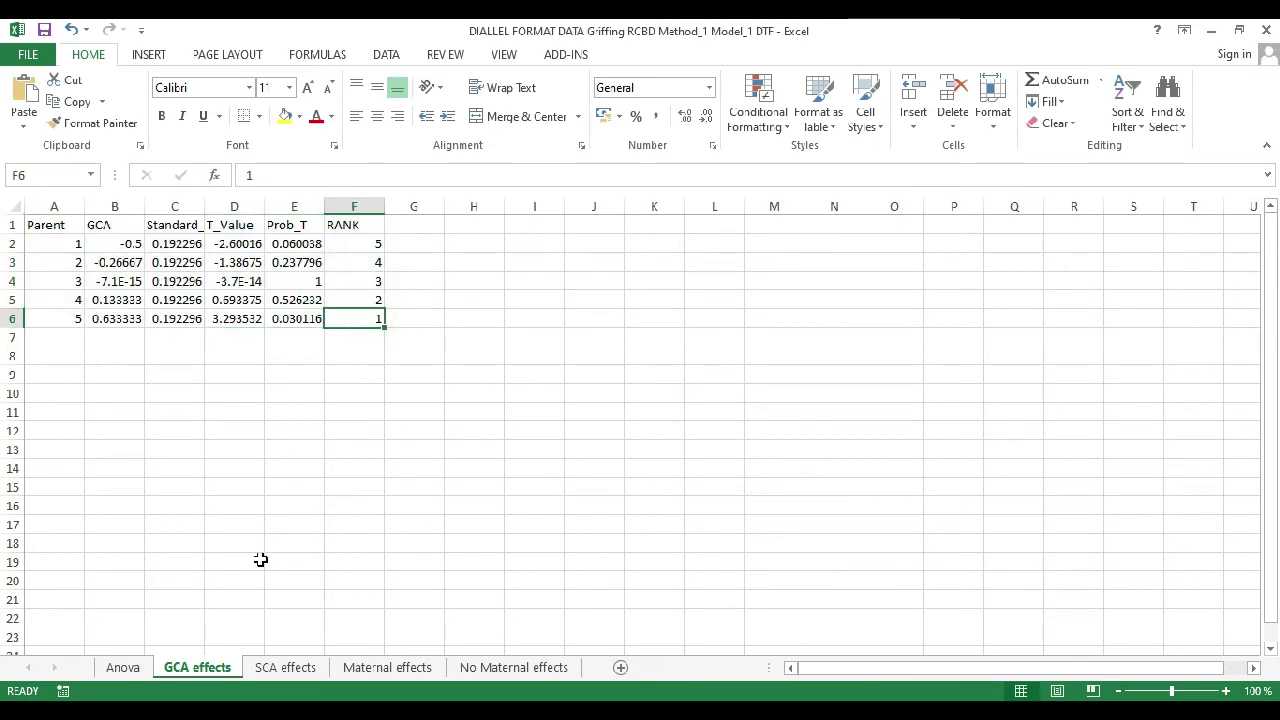
pyautogui.click(290, 670)
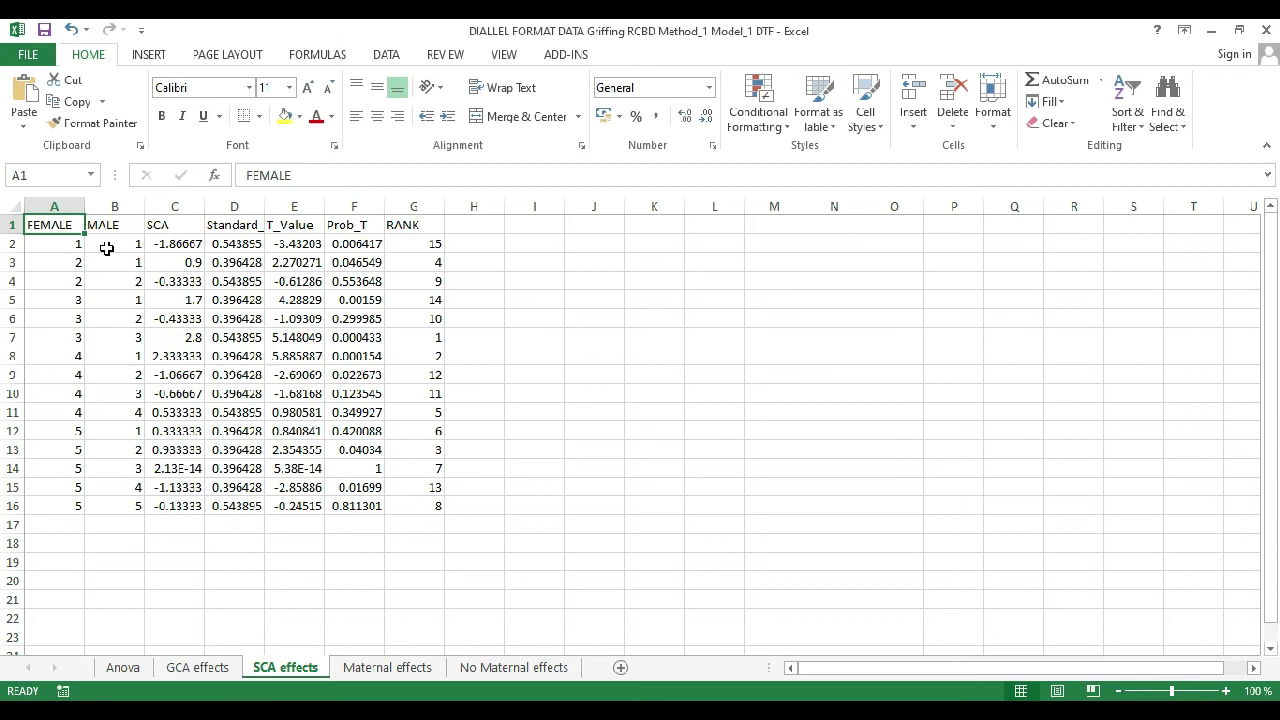
# Select the table on the Maternal effects sheet.
pyautogui.click(390, 667)
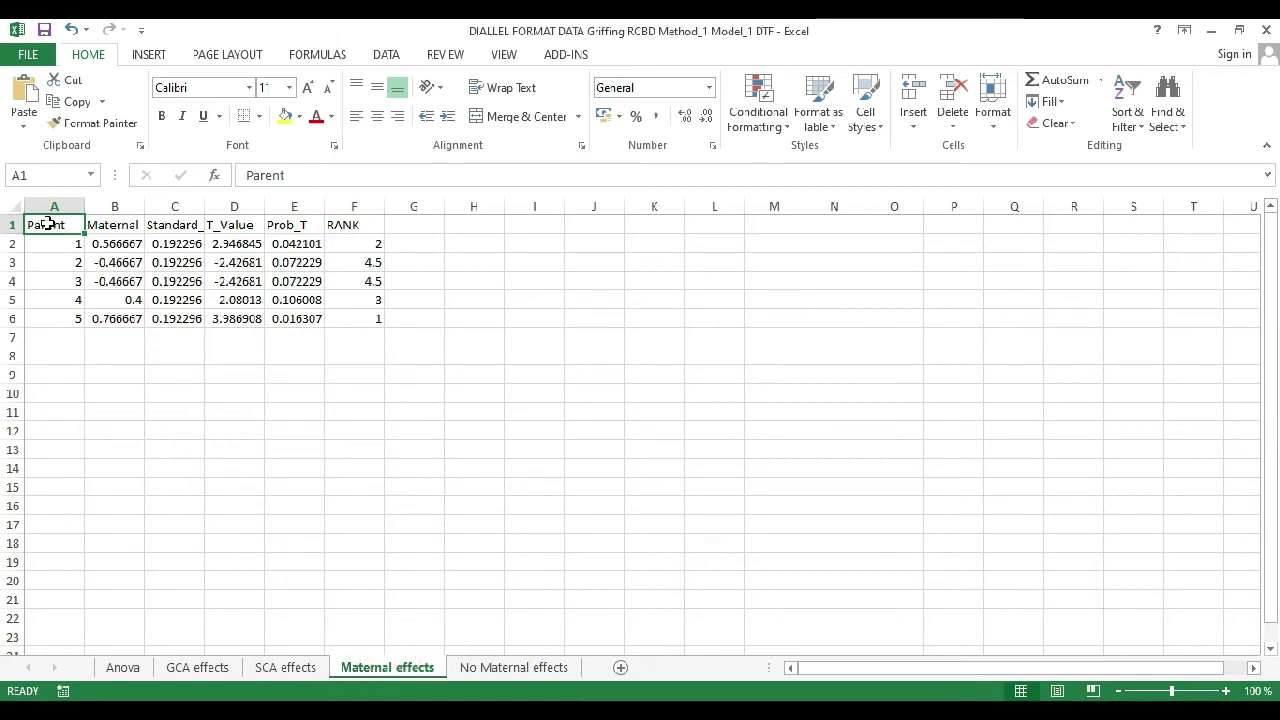
pyautogui.moveTo(48, 224); pyautogui.dragTo(334, 323)
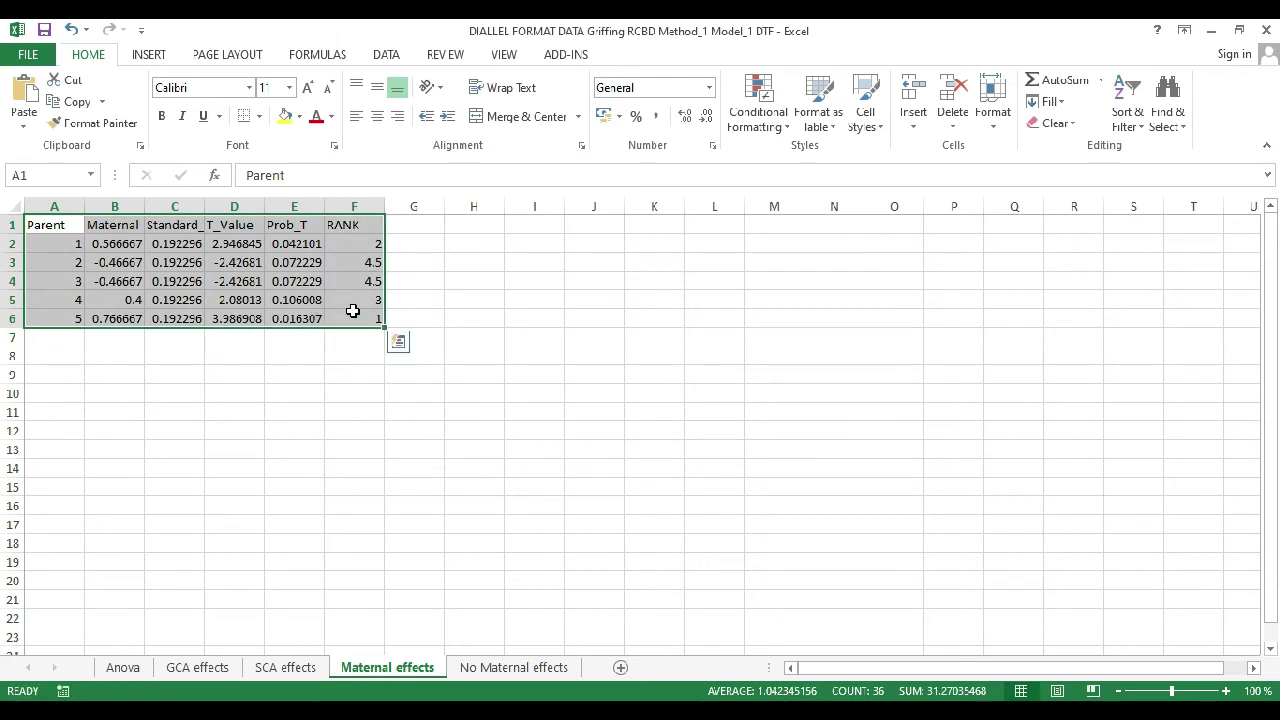
pyautogui.click(353, 315)
# Select the 10 reciprocal estimates table on the No Maternal effects sheet.
pyautogui.click(468, 667)
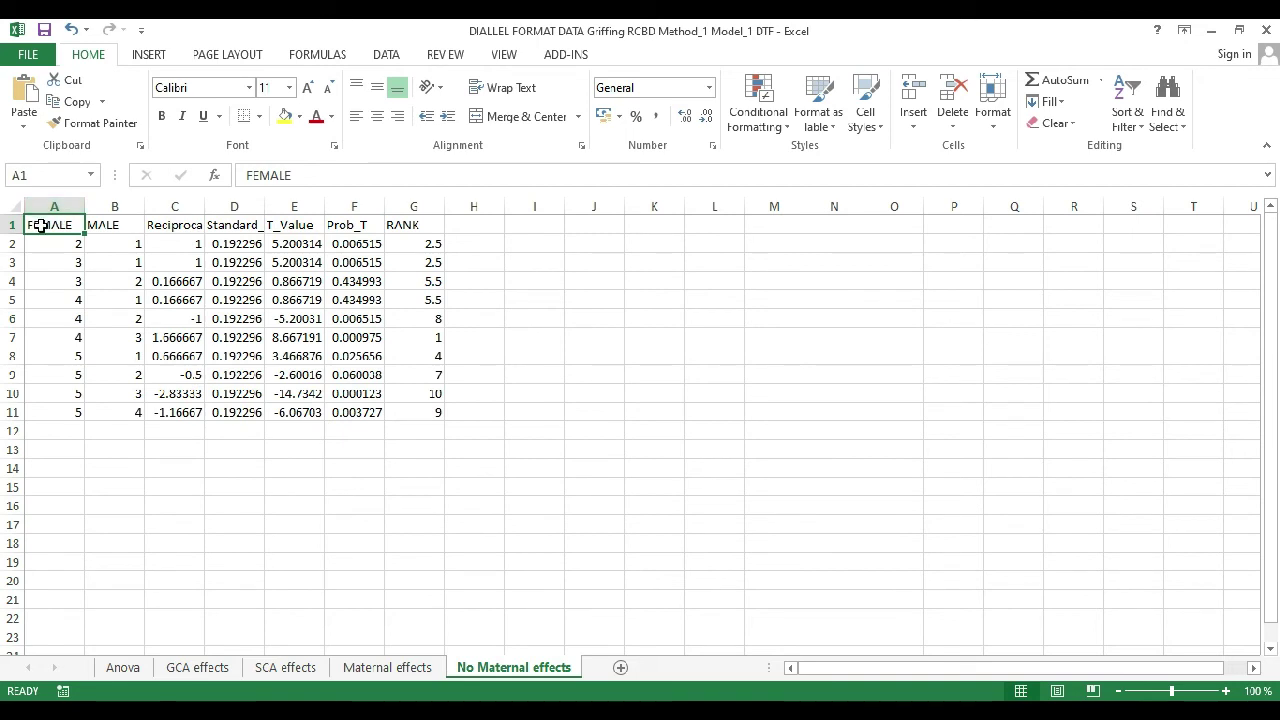
pyautogui.moveTo(38, 225); pyautogui.dragTo(438, 405)
pyautogui.click(438, 405)
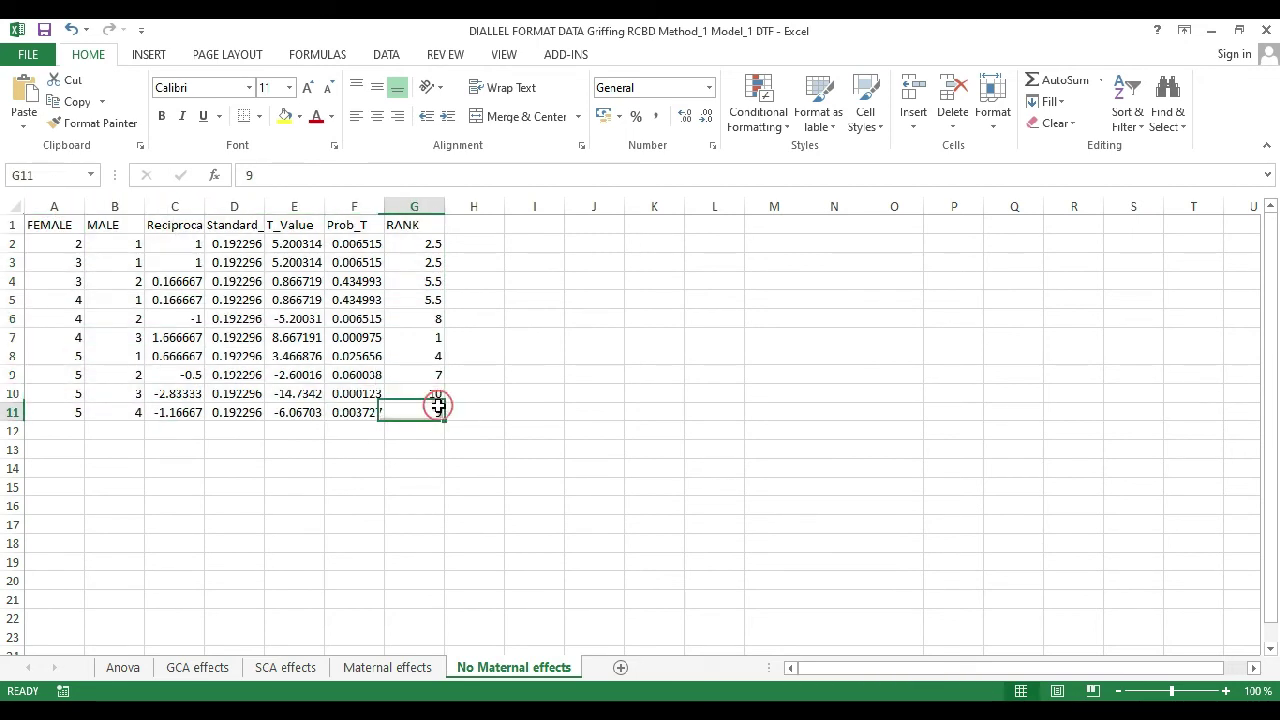